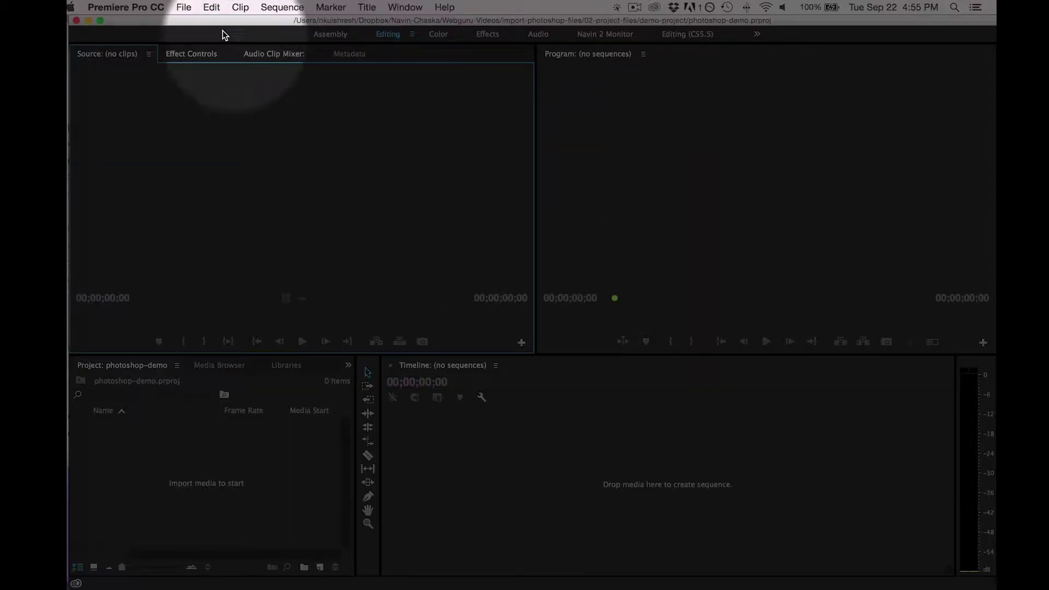
# - Import webguru-logo.psd from the demo-project folder through File > Import
pyautogui.click(184, 8)
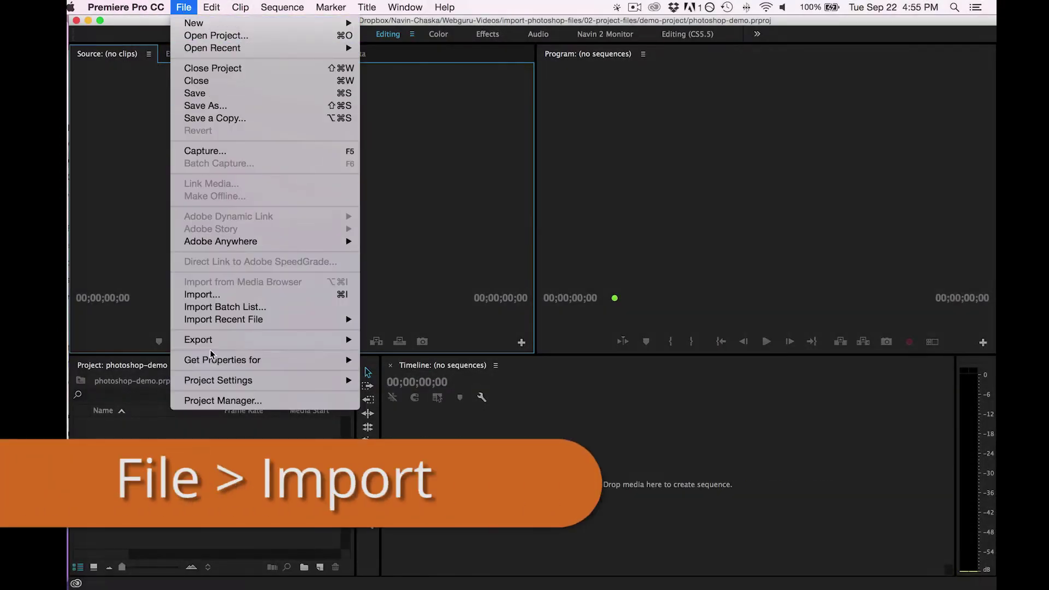
pyautogui.click(222, 295)
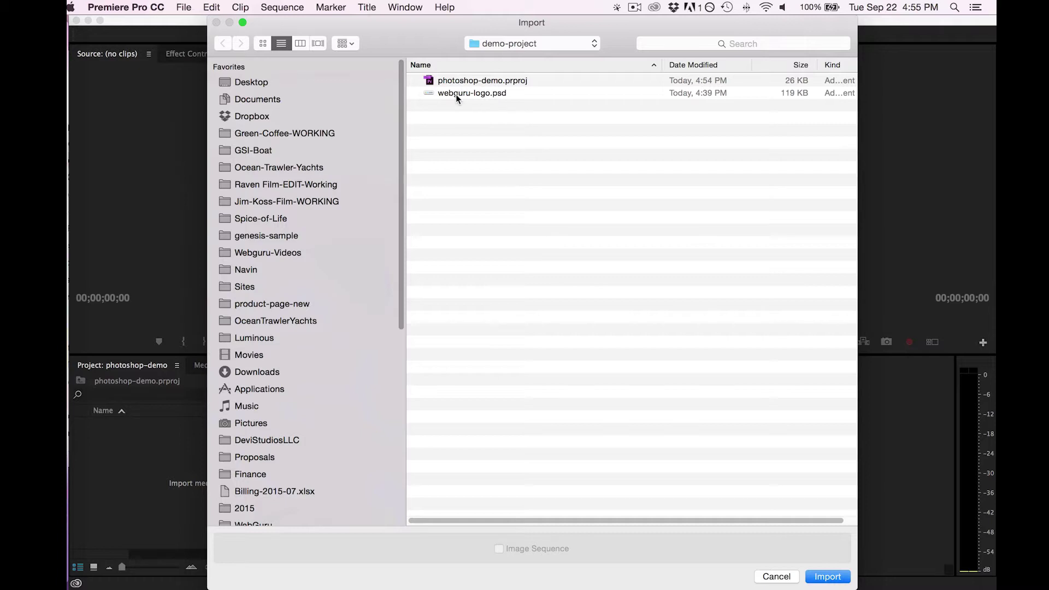
pyautogui.click(434, 90)
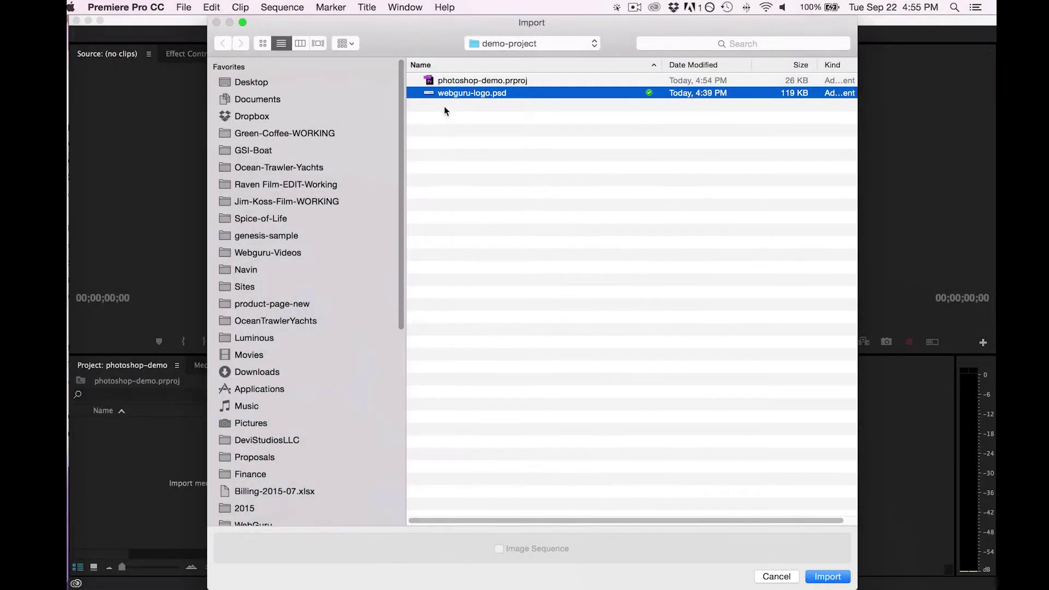
pyautogui.doubleClick(442, 93)
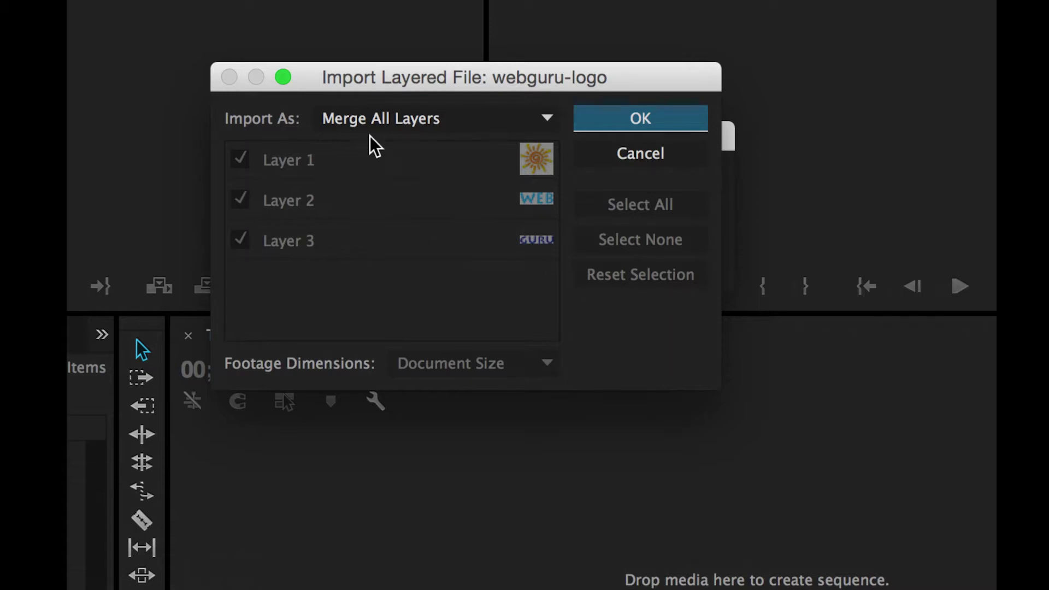
pyautogui.click(433, 120)
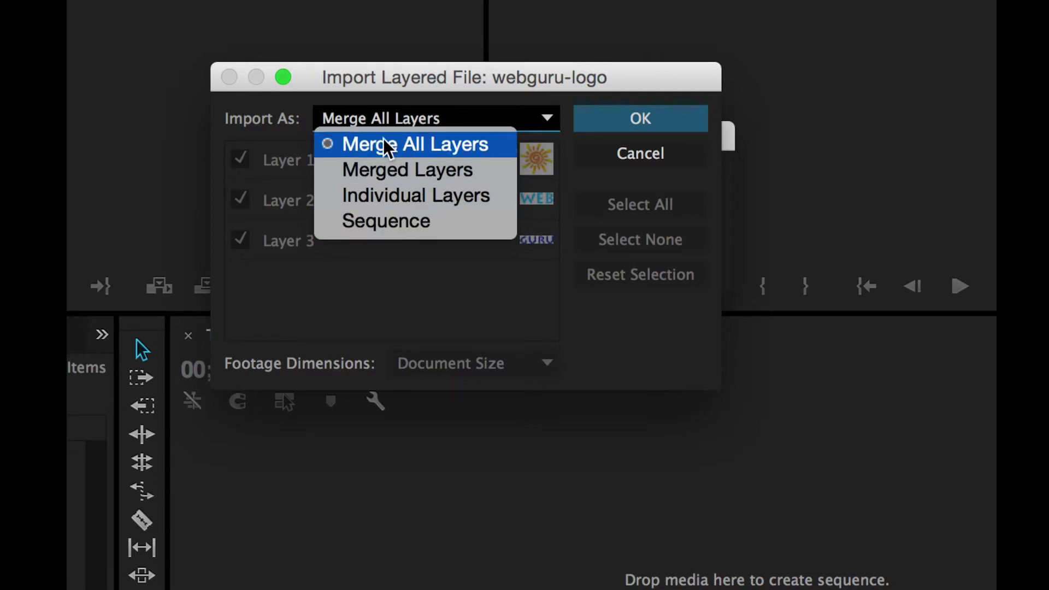
pyautogui.click(385, 86)
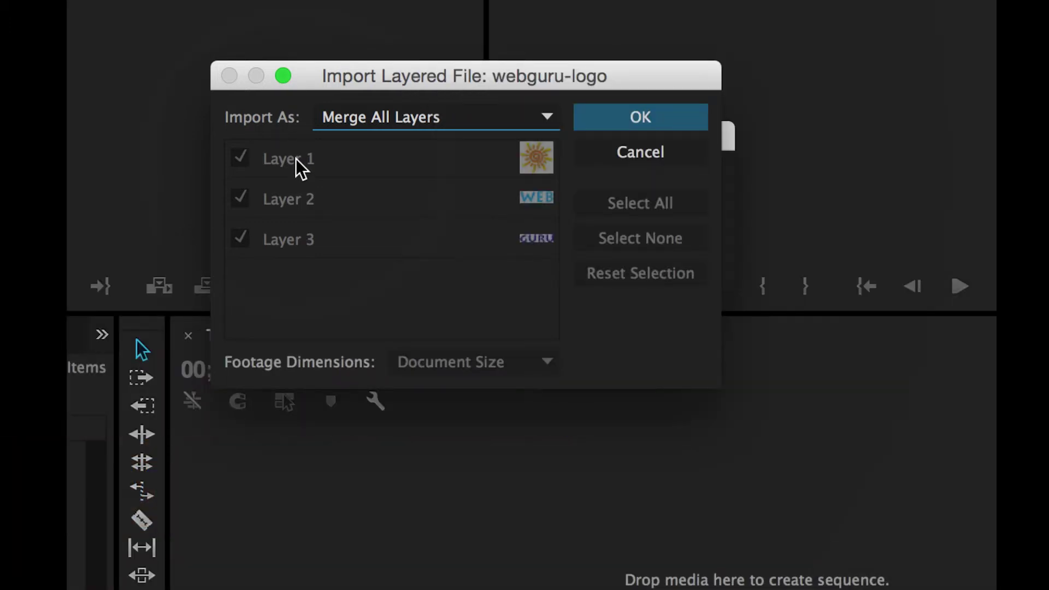
pyautogui.click(447, 117)
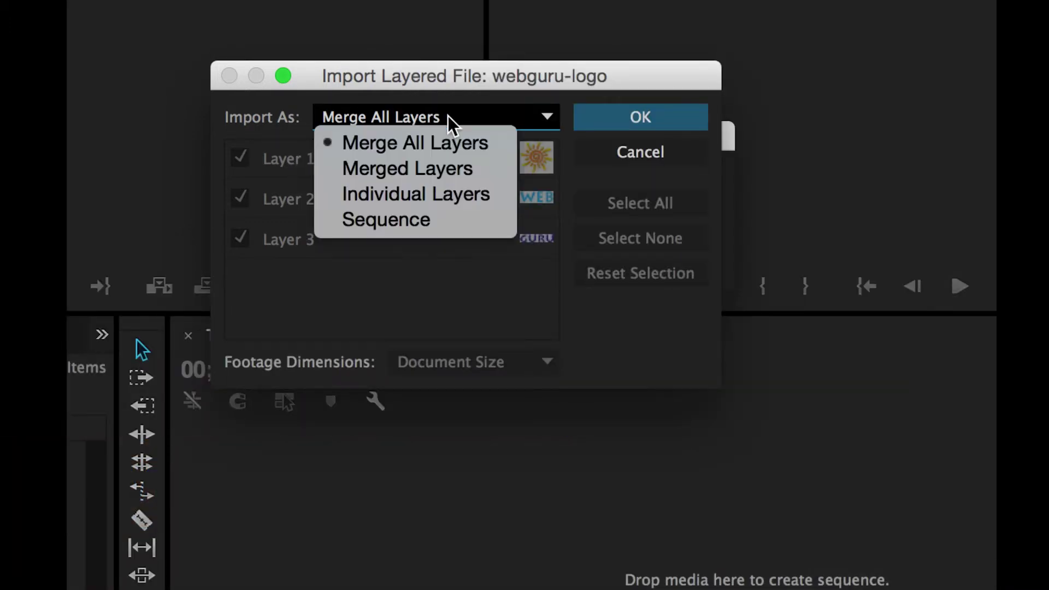
# - Import as Merged Layers and exclude Layer 3 and Layer 2, keeping only Layer 1
pyautogui.click(417, 169)
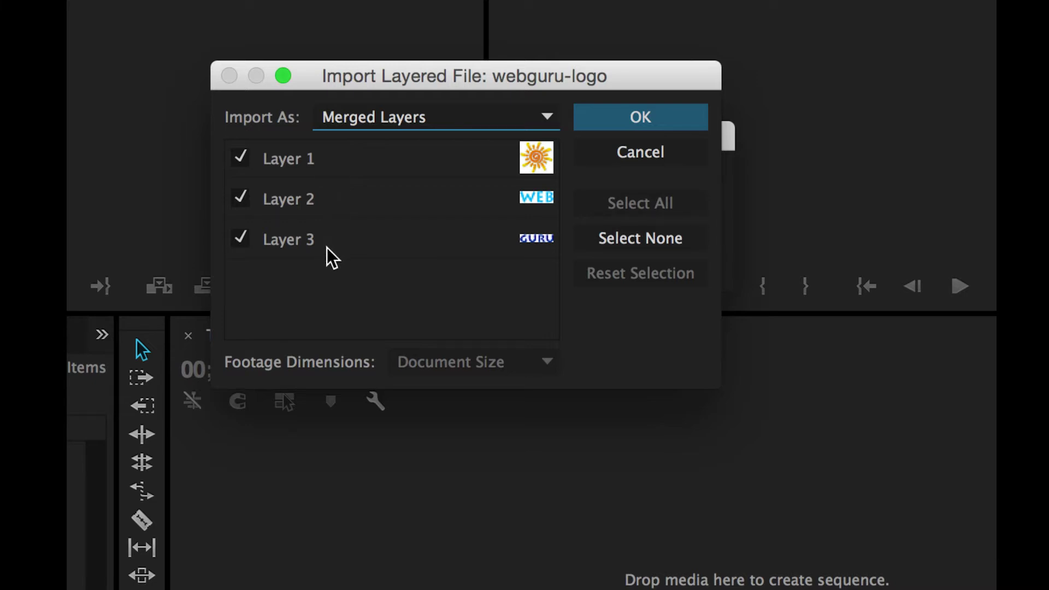
pyautogui.click(241, 239)
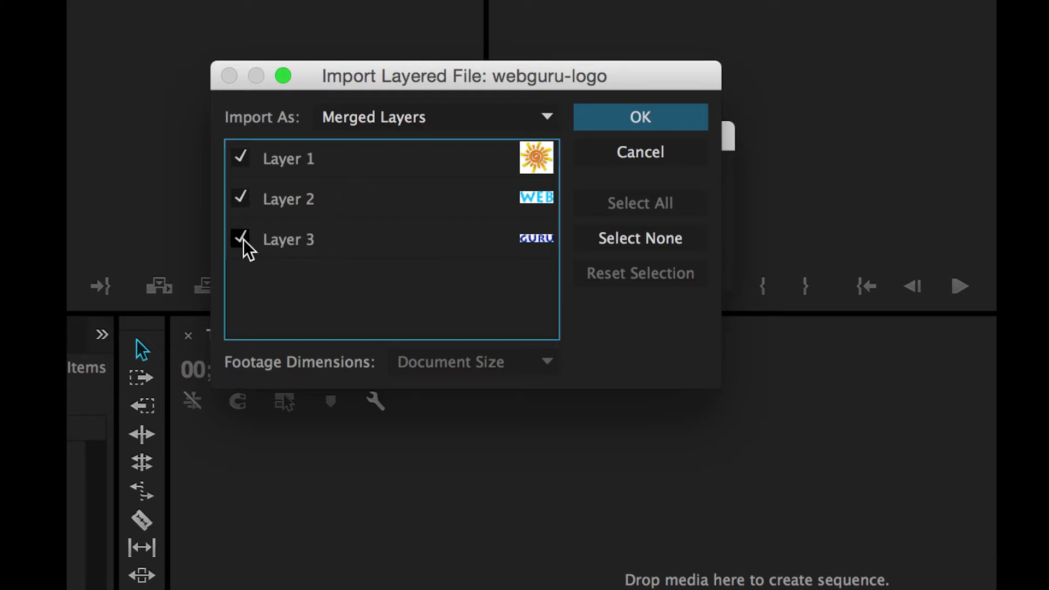
pyautogui.click(241, 198)
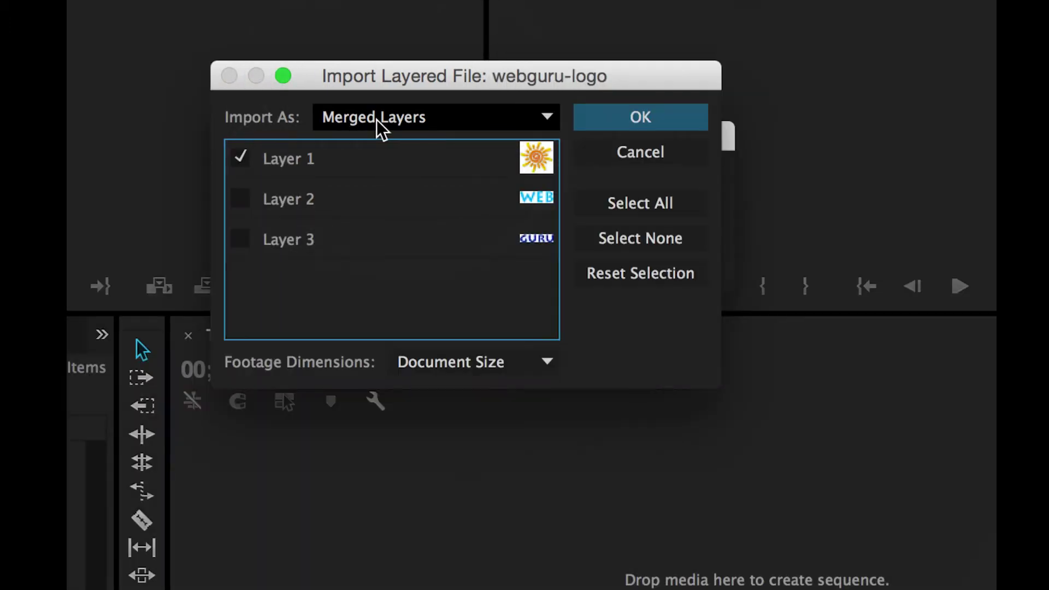
pyautogui.click(542, 120)
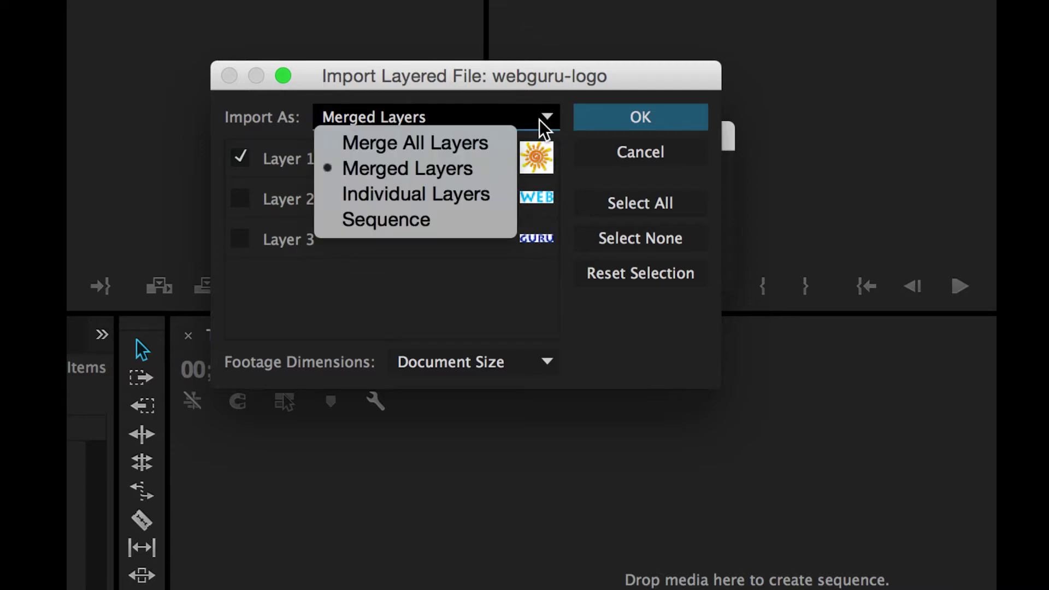
# - Switch to Individual Layers, re-include Layers 2 and 3, and confirm the import
pyautogui.click(404, 198)
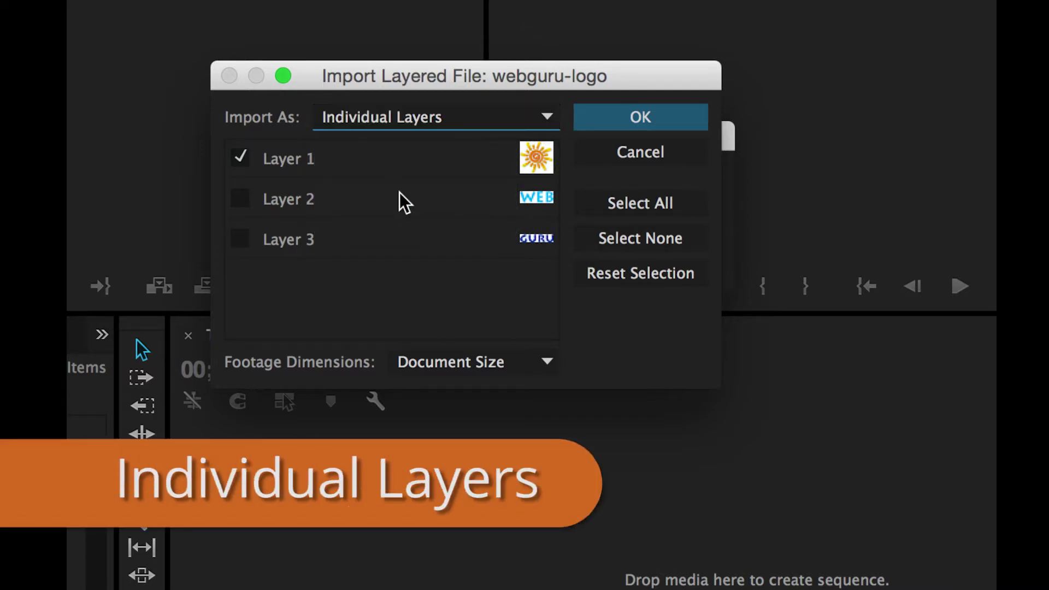
pyautogui.click(242, 199)
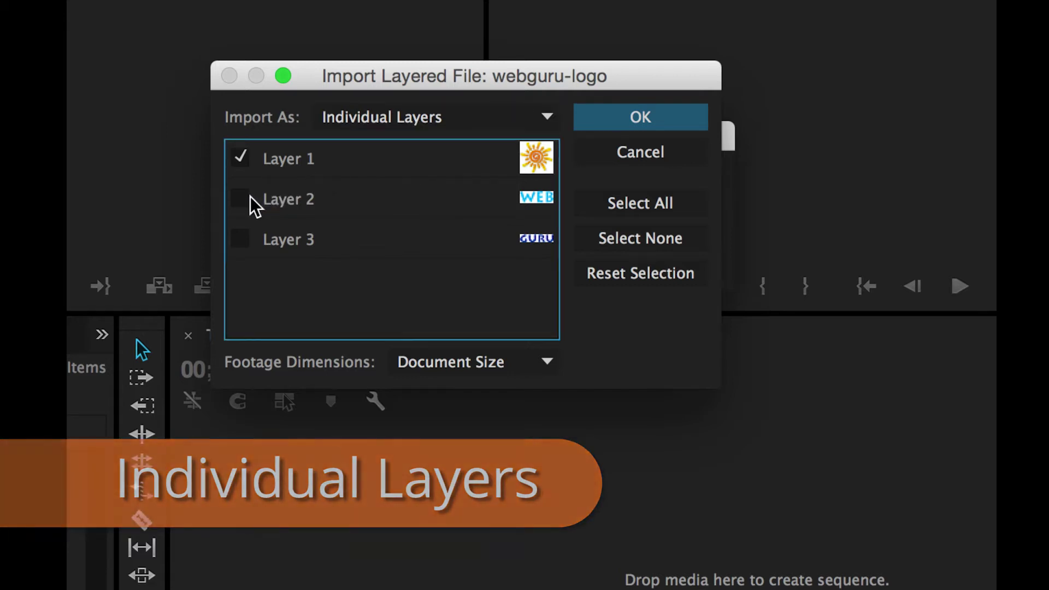
pyautogui.click(241, 239)
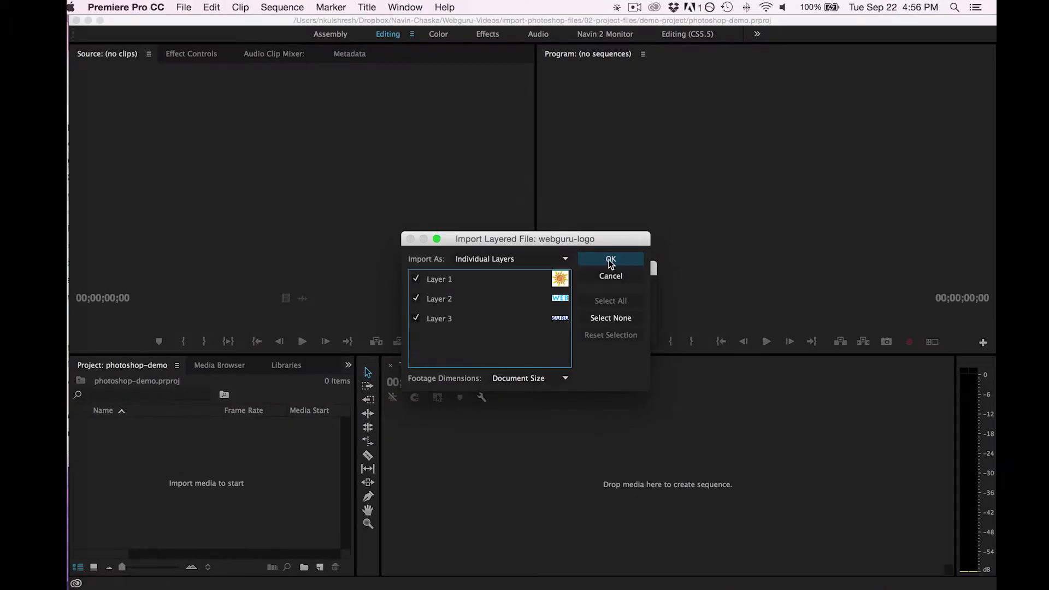
pyautogui.click(611, 261)
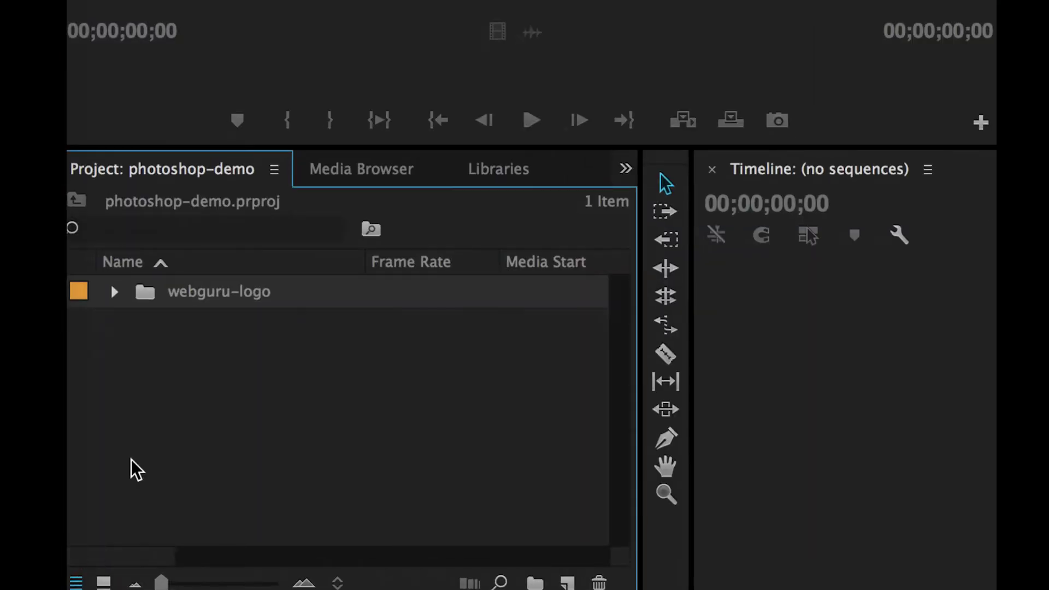
# - Expand the webguru-logo bin and preview Layer 1's sun graphic in the Source monitor
pyautogui.click(116, 293)
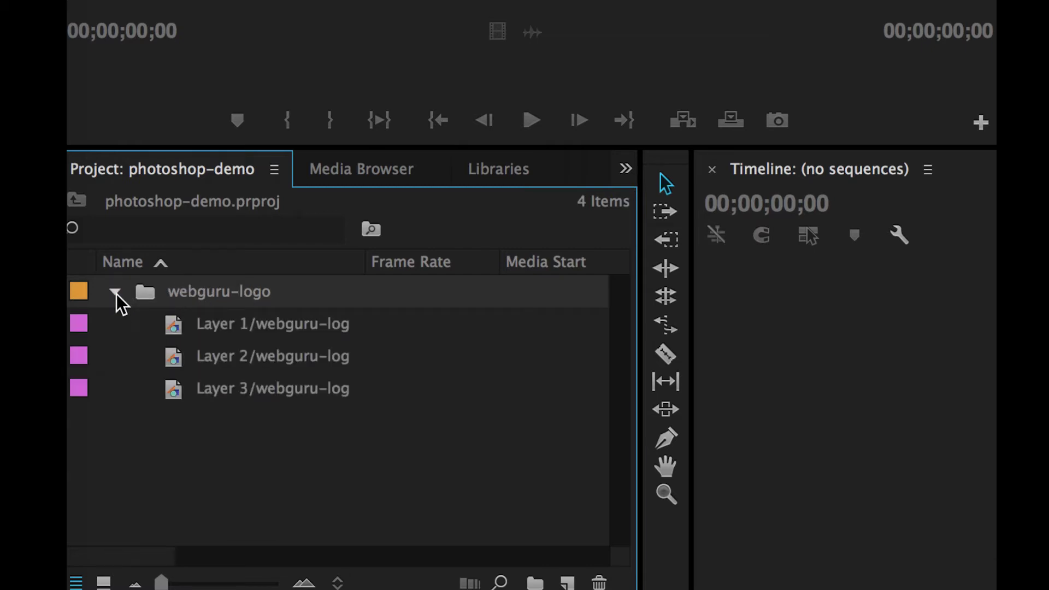
pyautogui.click(236, 327)
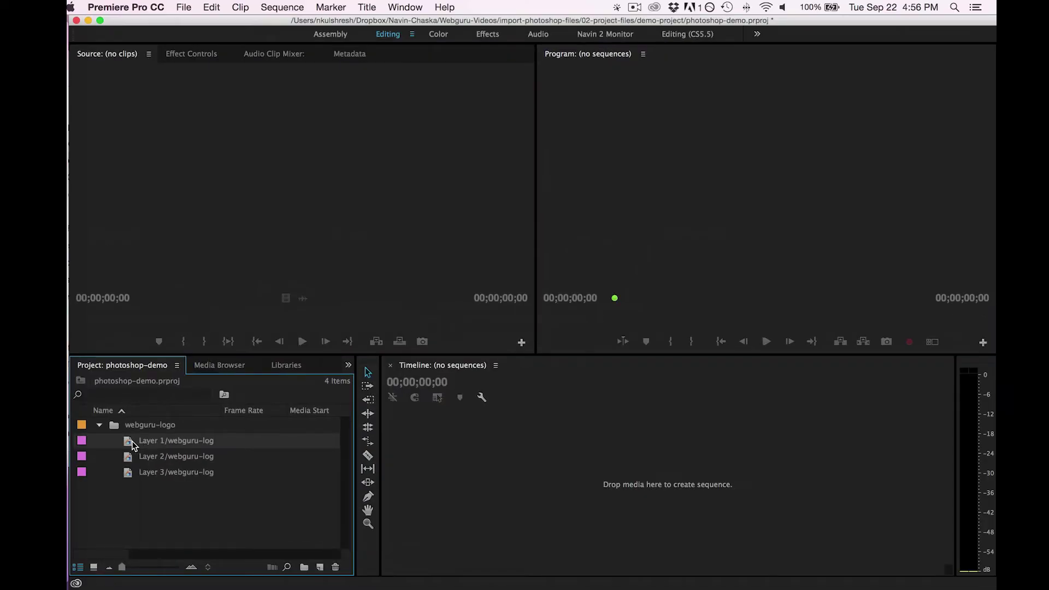
pyautogui.doubleClick(132, 441)
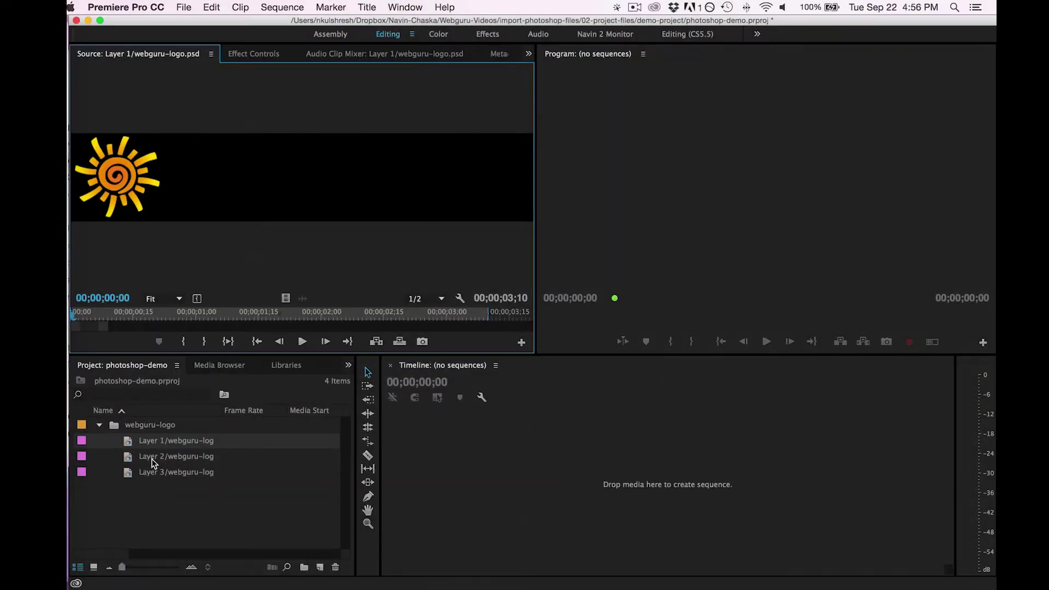
# - Preview the WEB and GURU layers, return to the sun layer, then collapse the bin
pyautogui.doubleClick(153, 459)
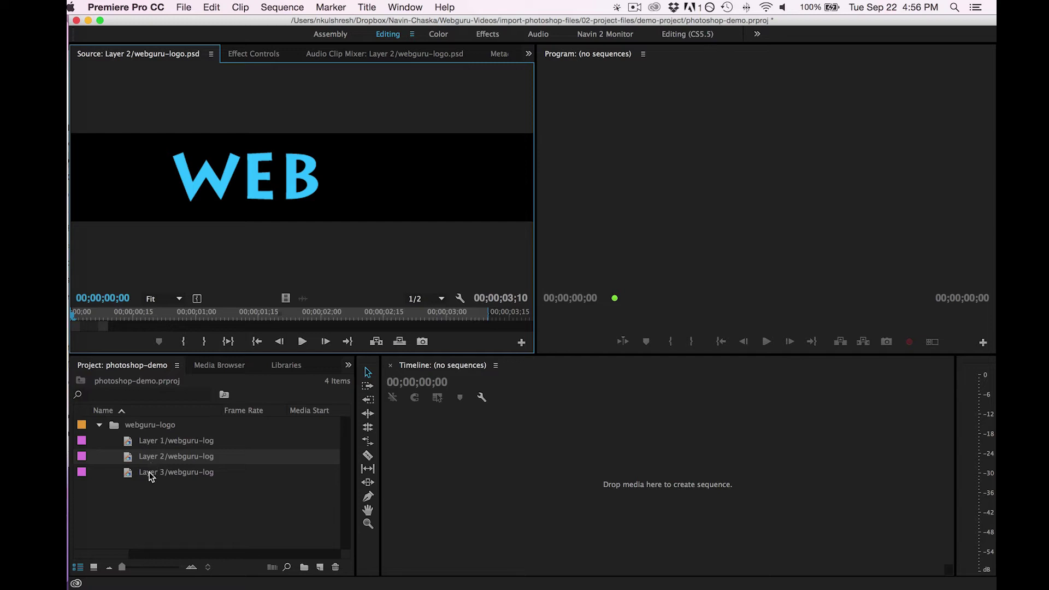
pyautogui.doubleClick(150, 474)
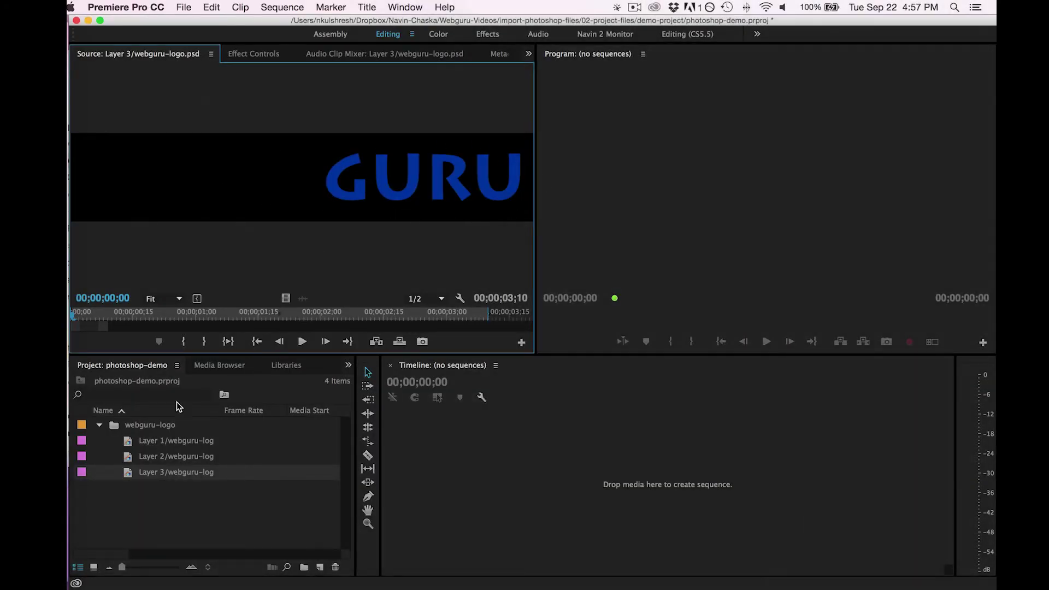
pyautogui.doubleClick(170, 437)
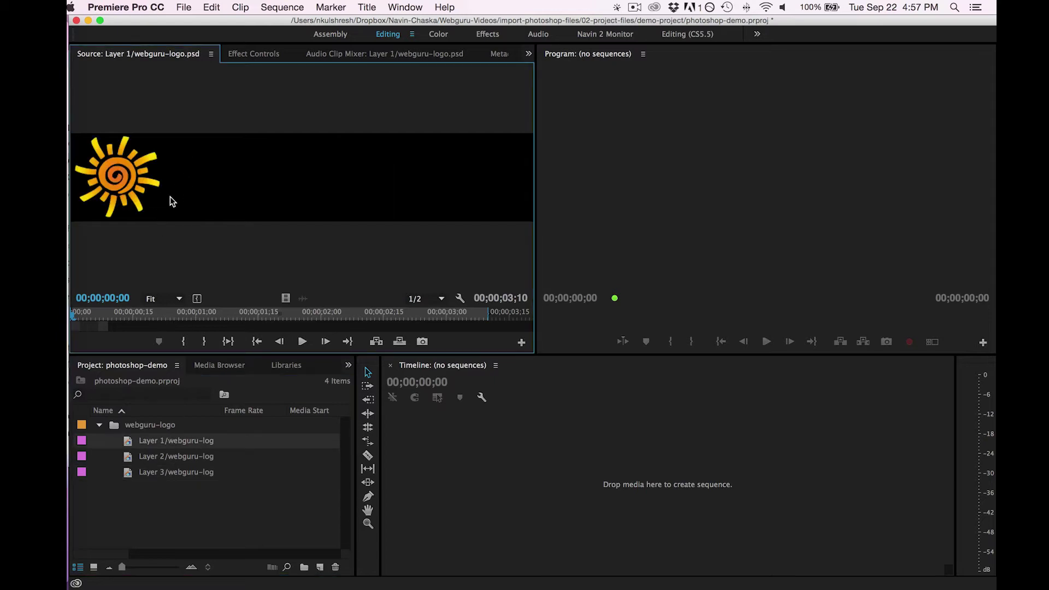
pyautogui.click(99, 425)
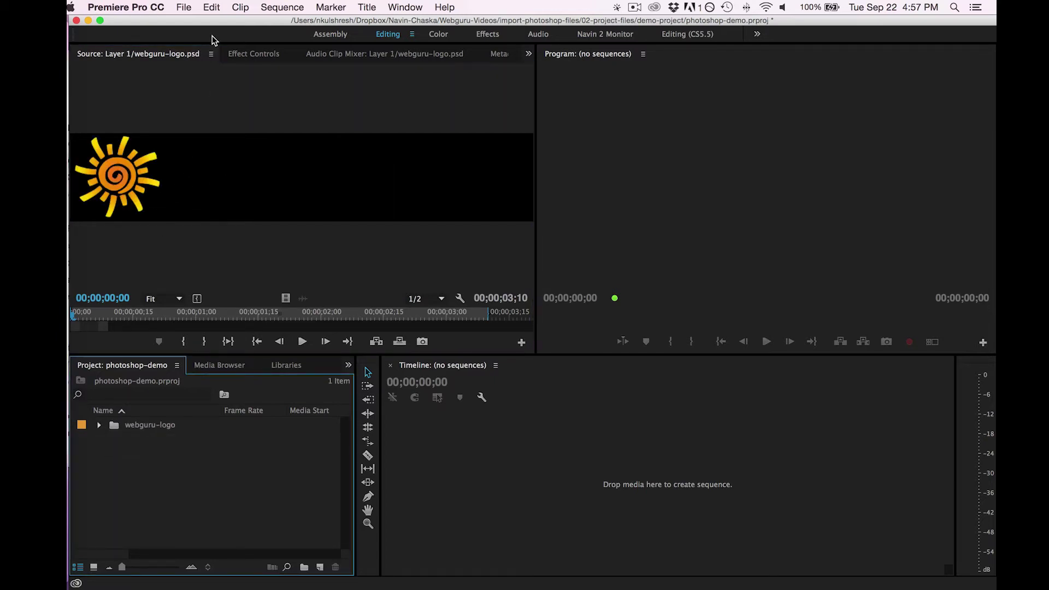
# - Re-import webguru-logo.psd with Import As set to Sequence and confirm
pyautogui.click(184, 8)
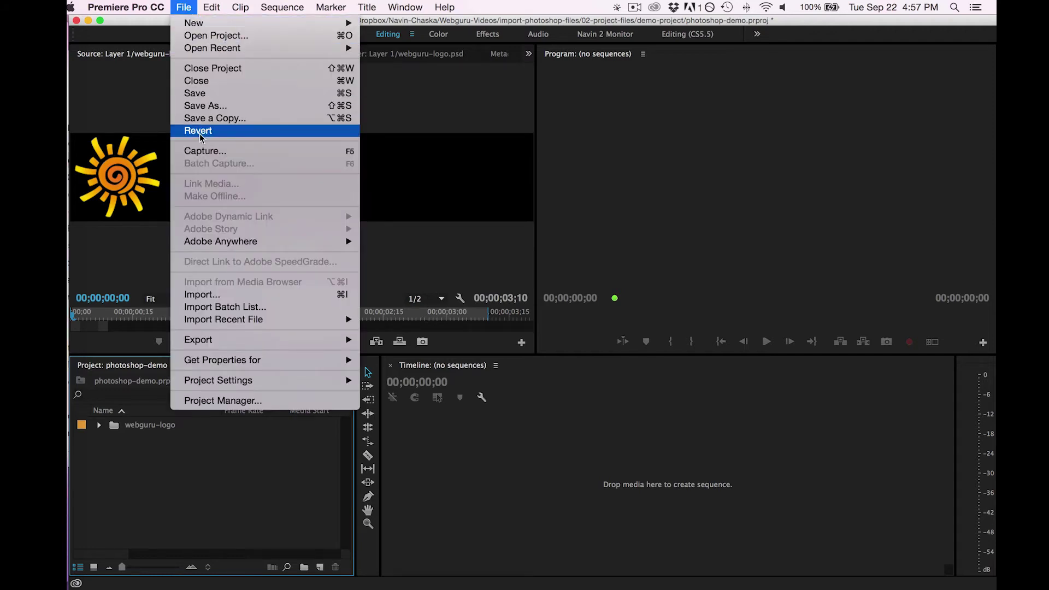
pyautogui.click(202, 295)
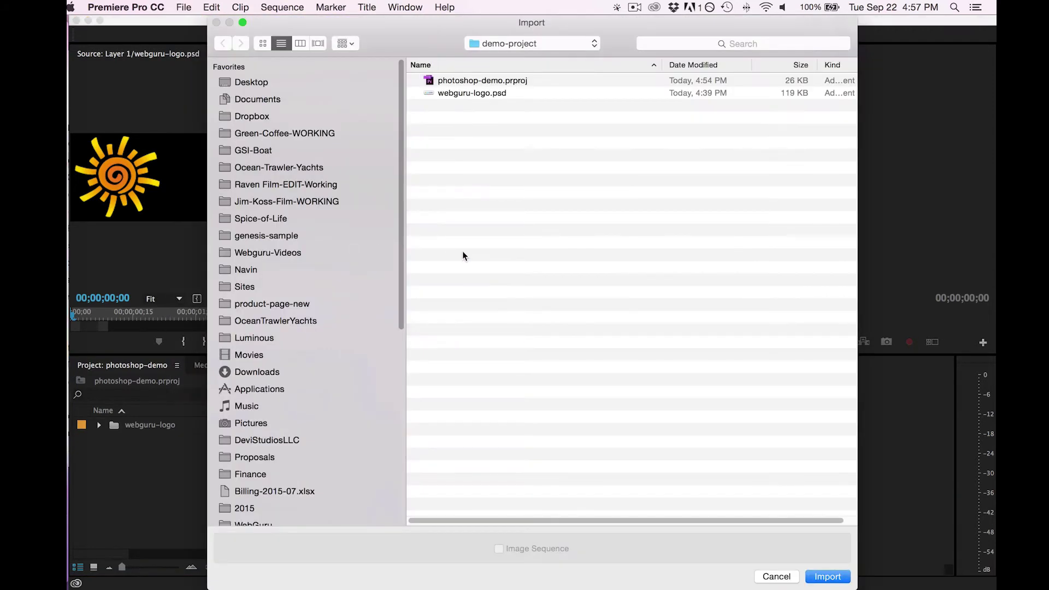
pyautogui.doubleClick(451, 93)
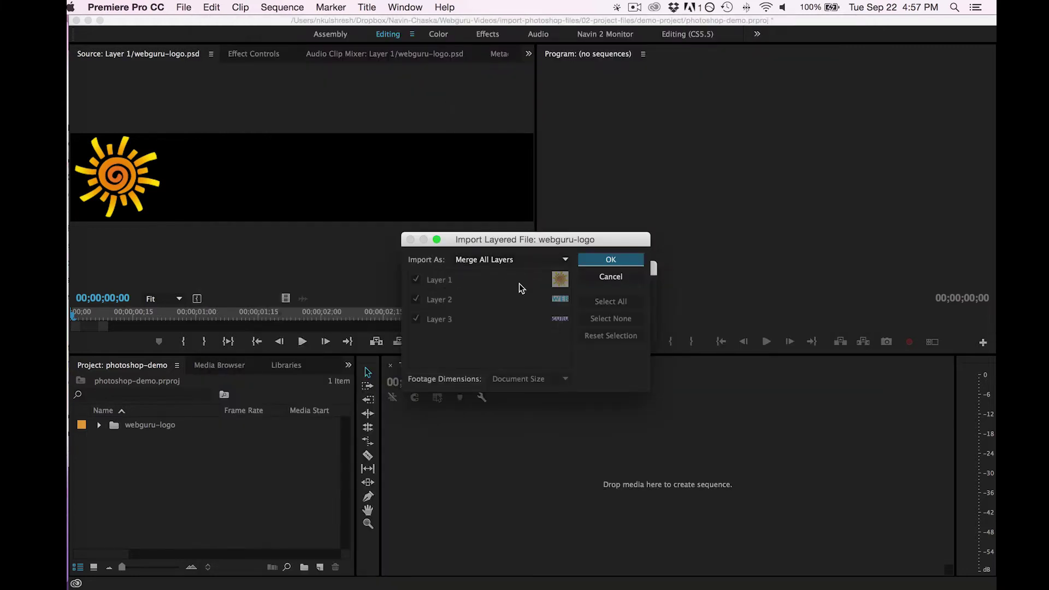
pyautogui.click(560, 260)
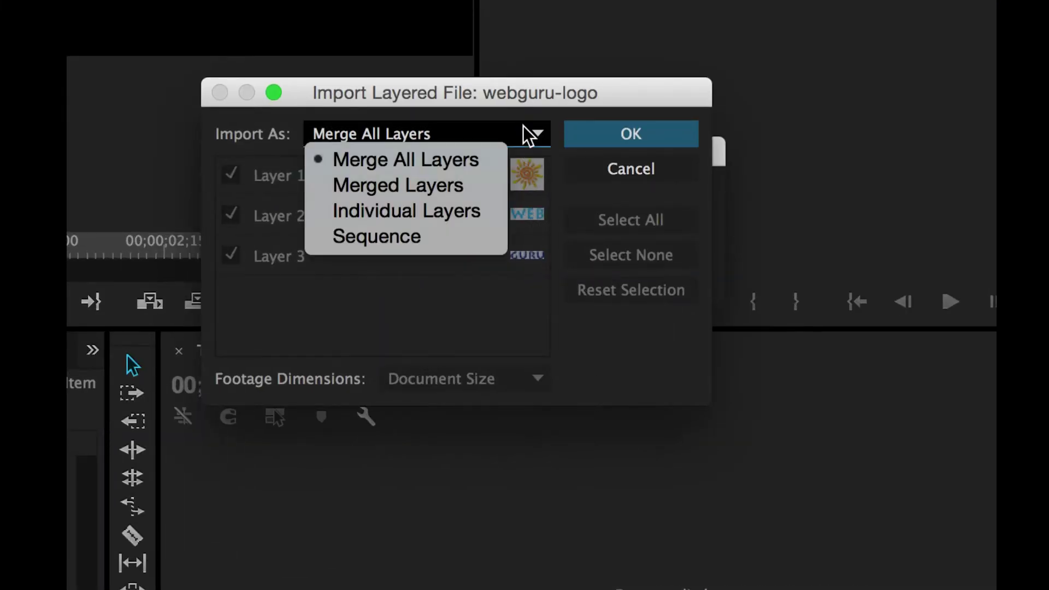
pyautogui.click(410, 236)
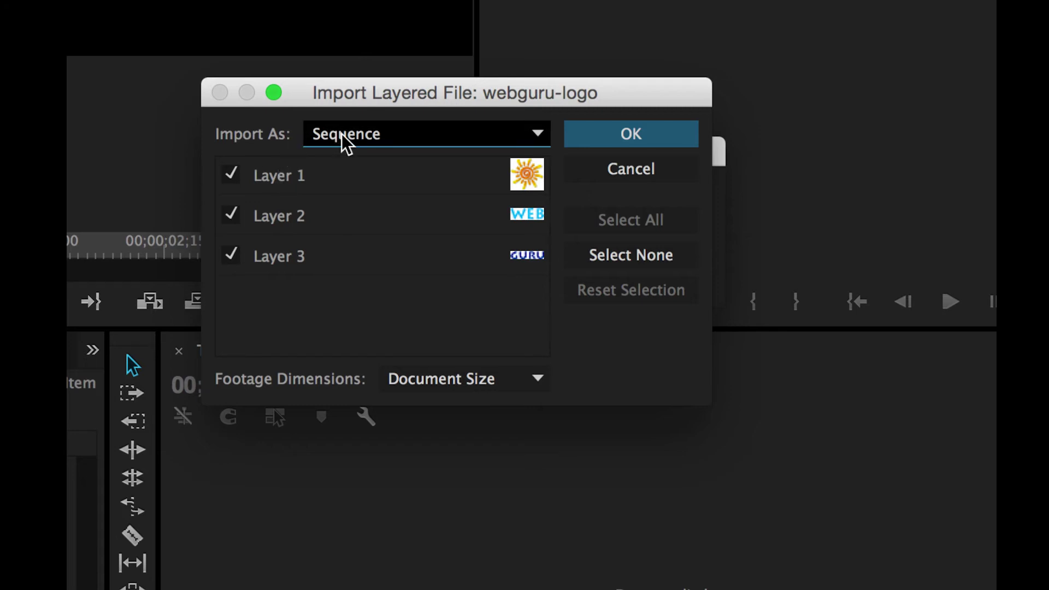
pyautogui.click(602, 139)
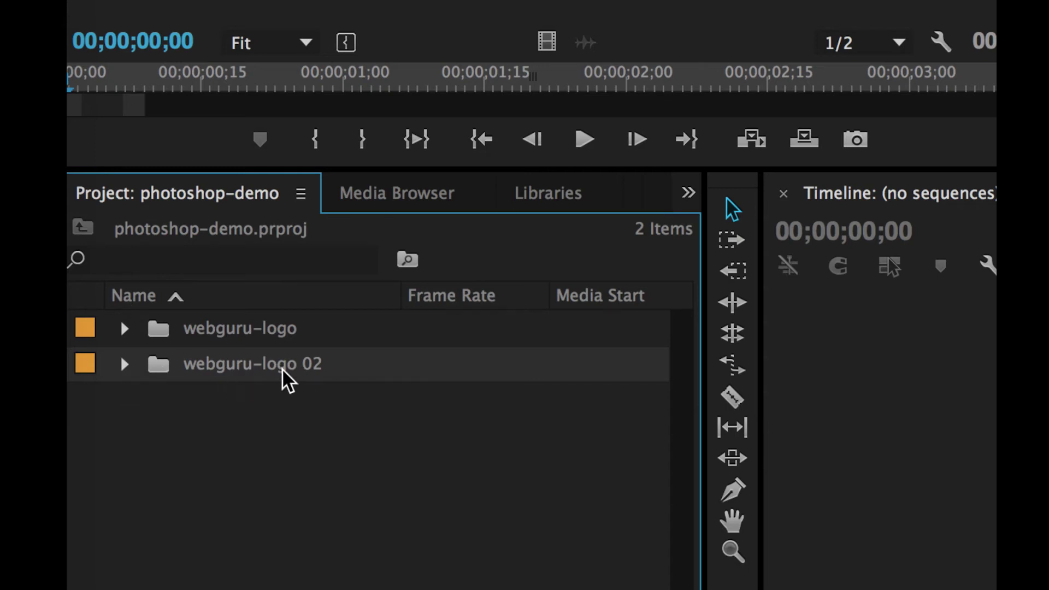
# - Expand the webguru-logo 02 bin to reveal its layer stills and sequence
pyautogui.click(125, 366)
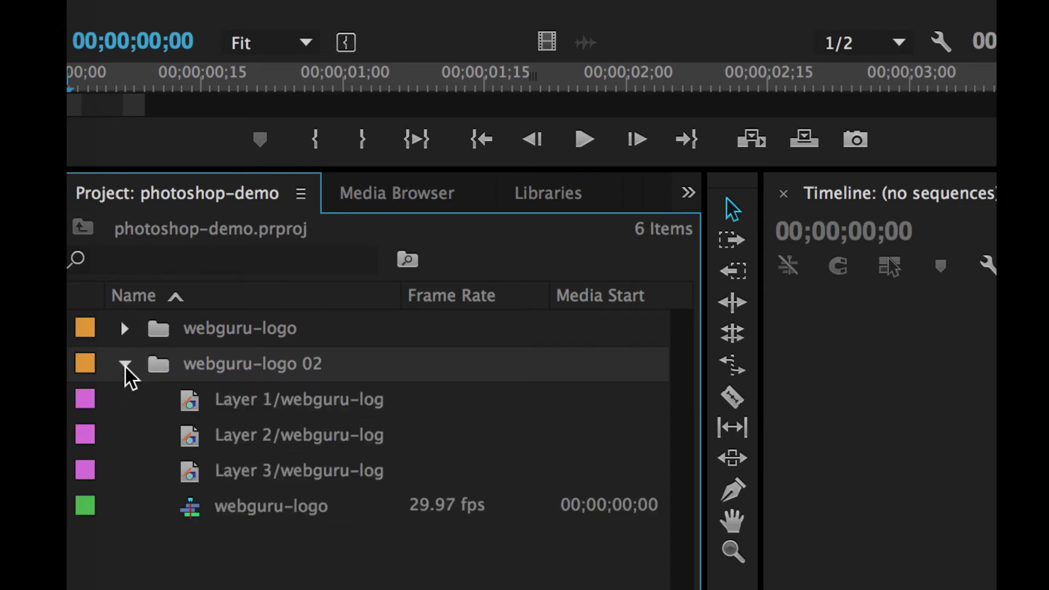
# - Preview the Layer 1 sun and Layer 2 WEB images, then open the webguru-logo sequence
pyautogui.click(241, 411)
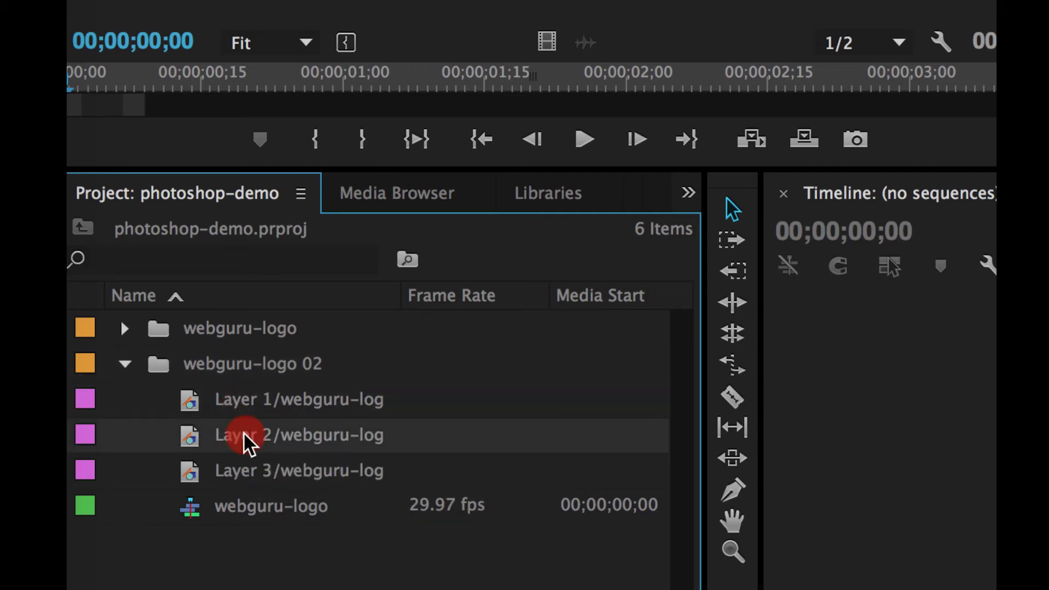
pyautogui.click(243, 473)
pyautogui.click(247, 400)
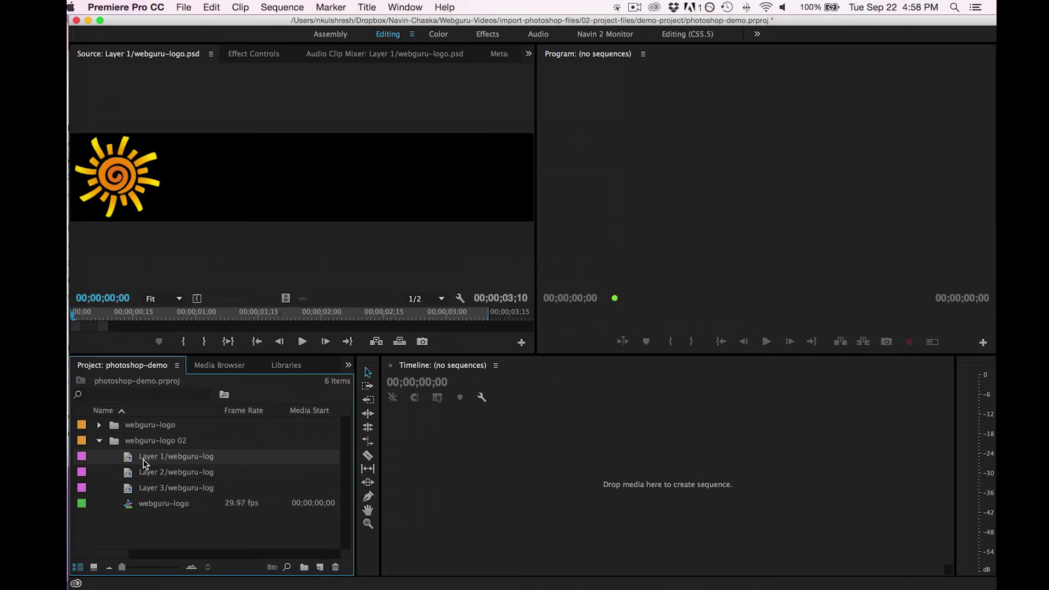
pyautogui.click(225, 411)
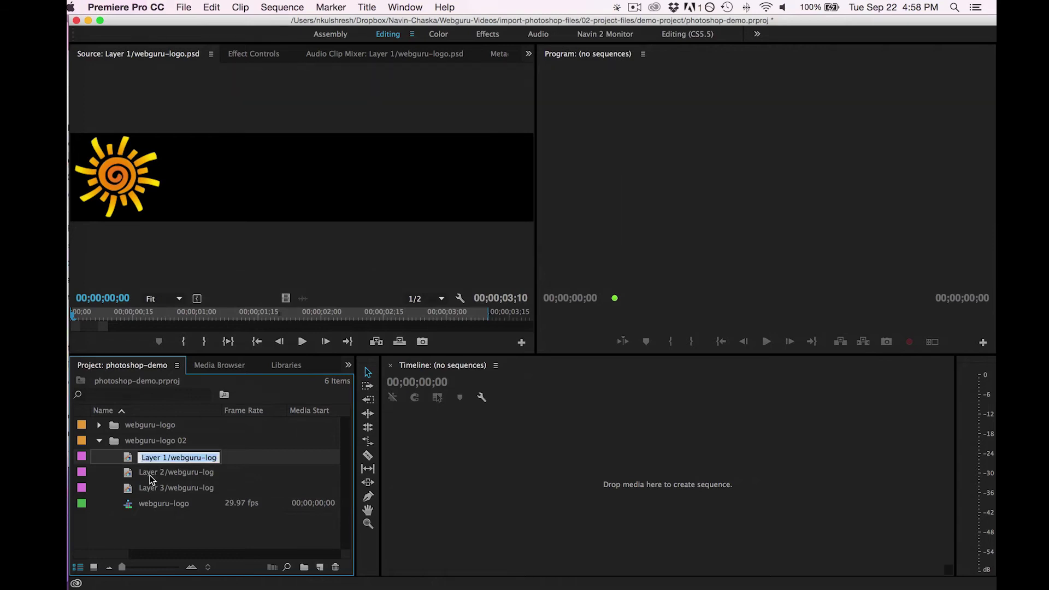
pyautogui.click(150, 475)
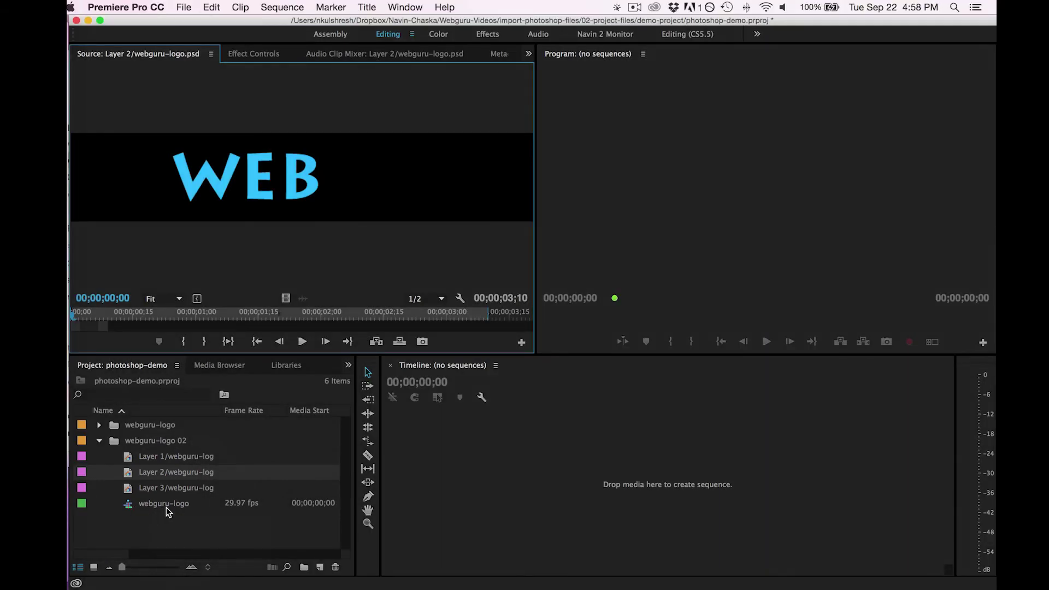
pyautogui.doubleClick(128, 506)
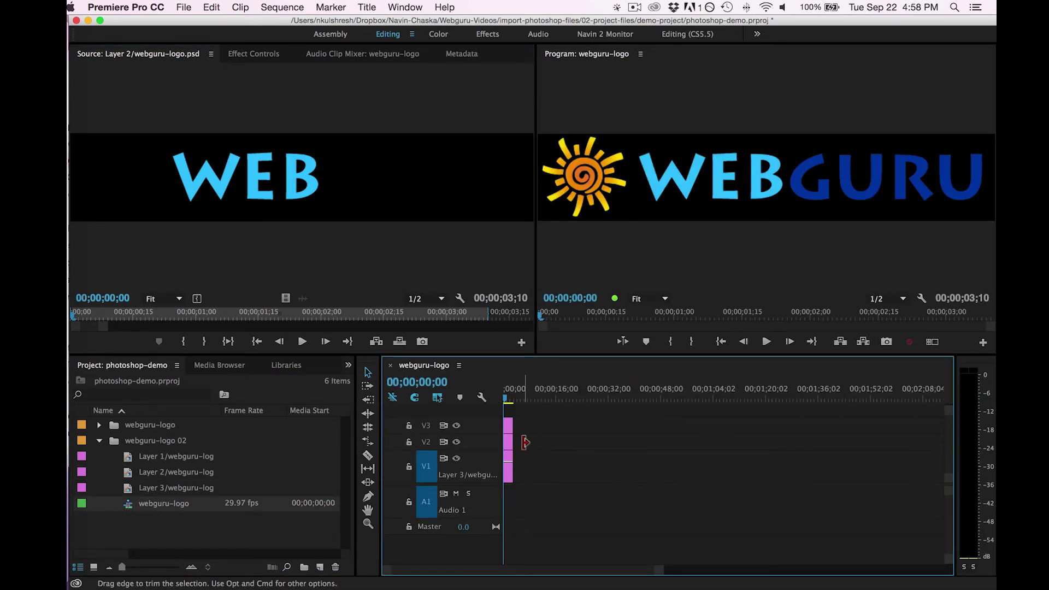
# - Zoom into the timeline, make the V1–V3 tracks taller, and enlarge the Timeline panel
pyautogui.press('=')
pyautogui.press('=')
pyautogui.press('=')
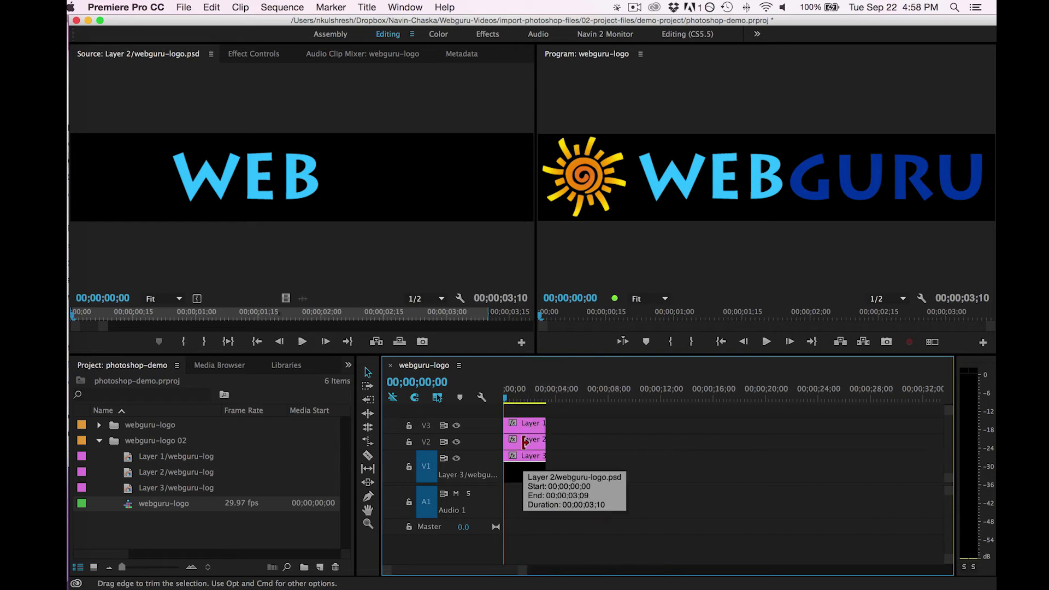
pyautogui.press('=')
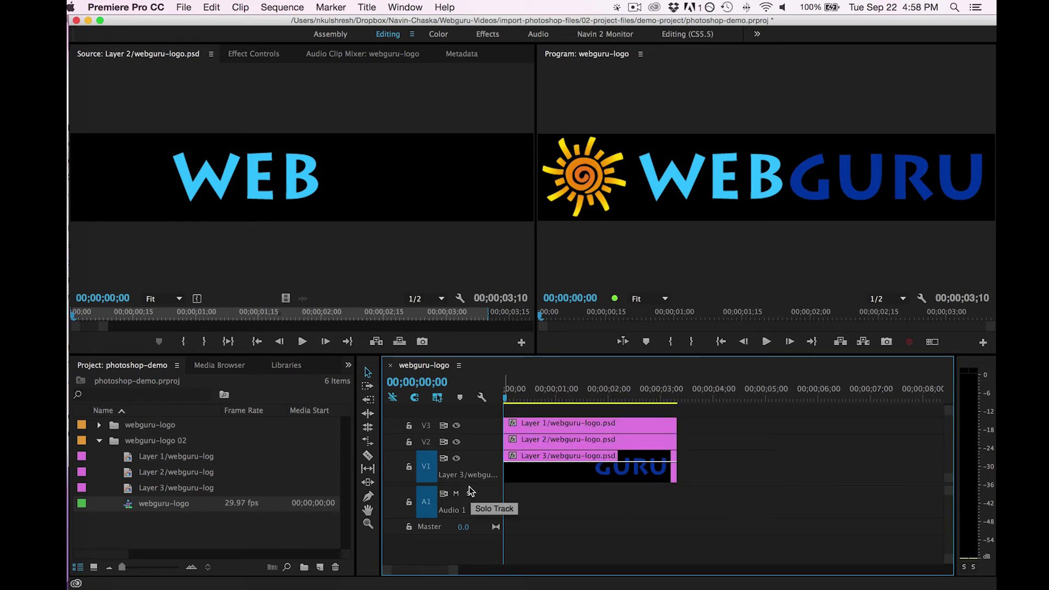
pyautogui.scroll(2, 486, 501)
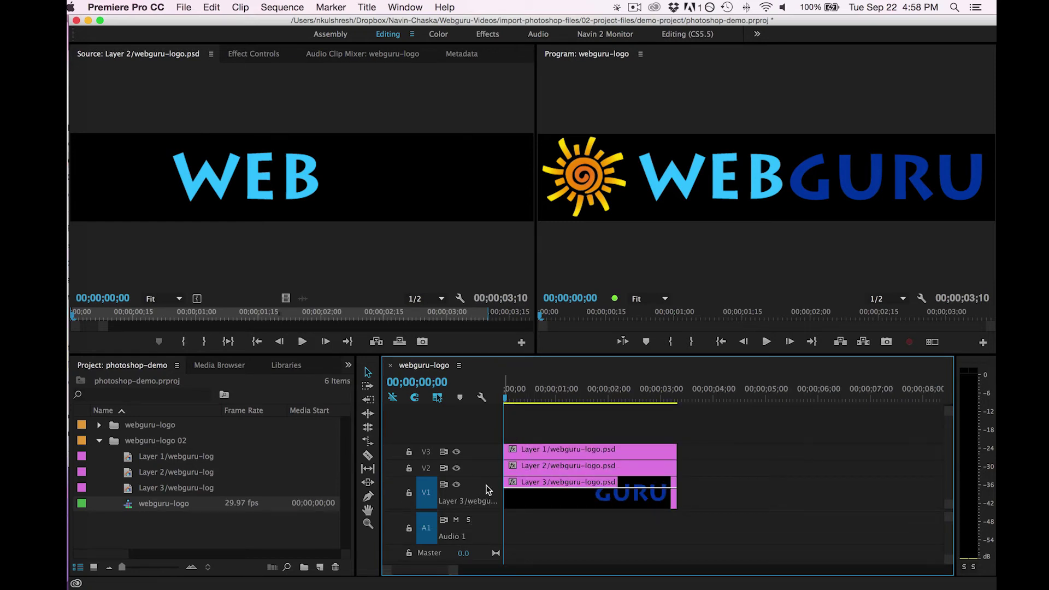
pyautogui.hotkey('shift', '=')
pyautogui.hotkey('shift', '=')
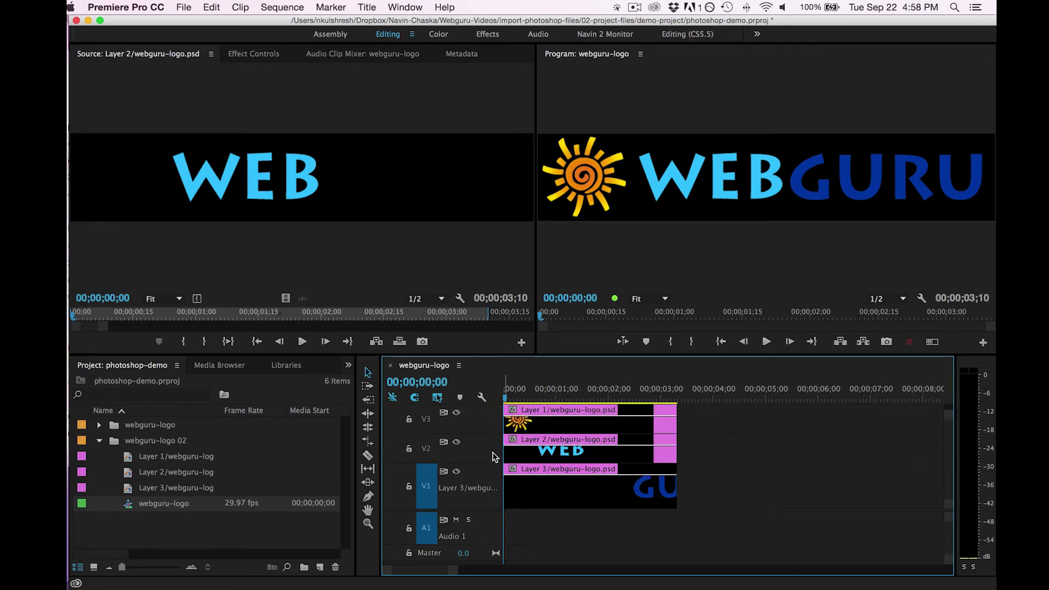
pyautogui.moveTo(479, 358); pyautogui.dragTo(482, 228)
pyautogui.hotkey('shift', '=')
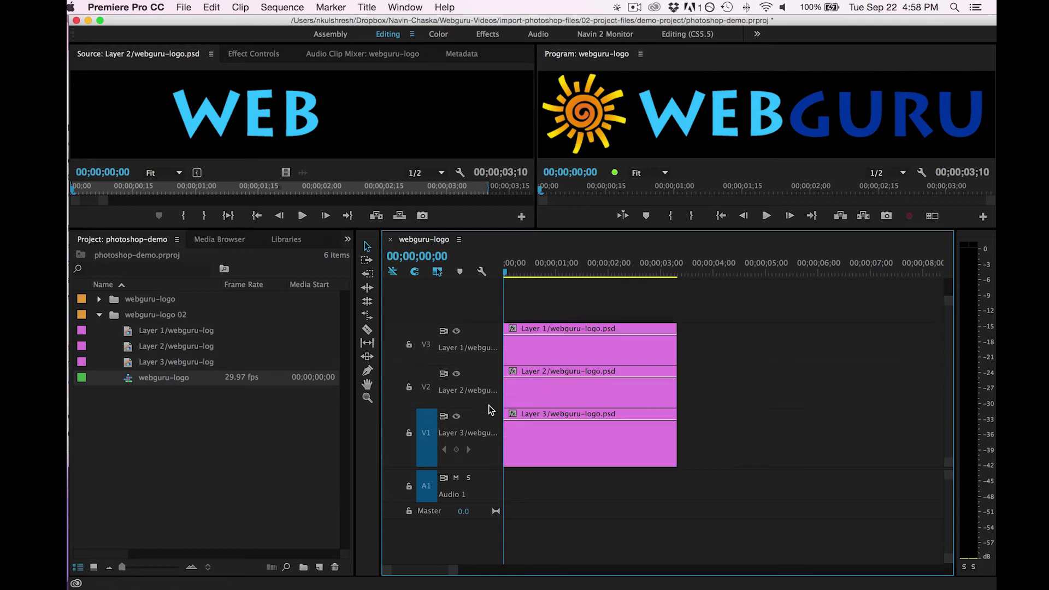
pyautogui.scroll(1, 488, 402)
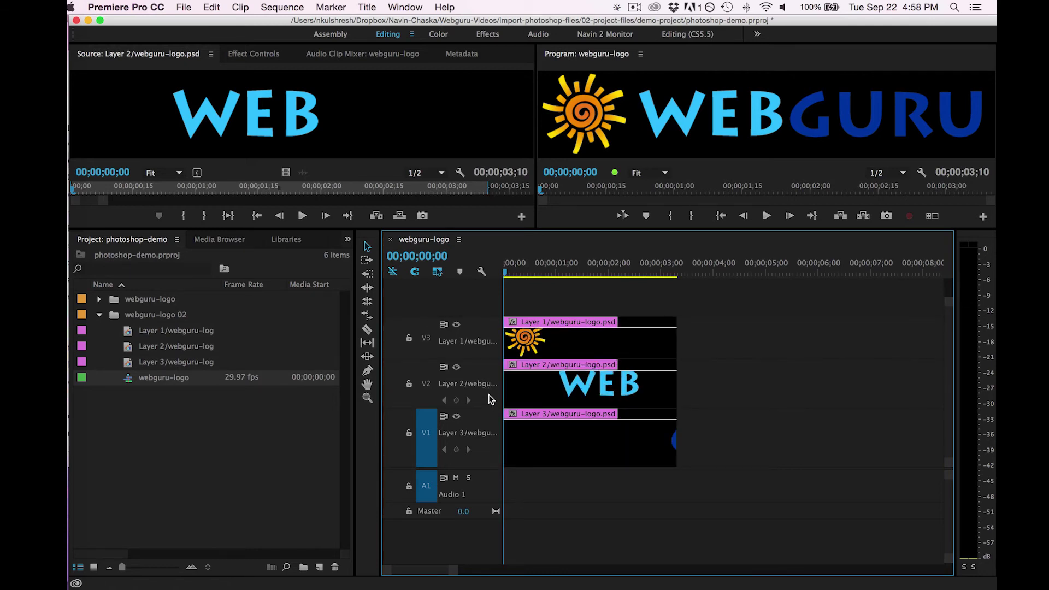
pyautogui.scroll(1, 489, 350)
pyautogui.scroll(1, 489, 349)
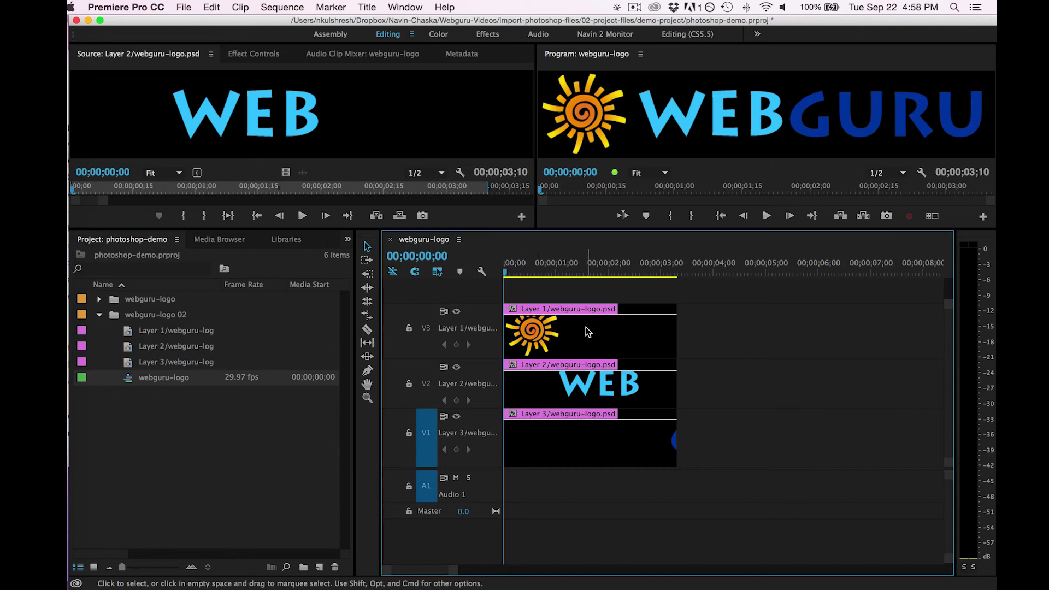
# - Play the webguru-logo sequence from its start, then stop playback
pyautogui.click(536, 269)
pyautogui.moveTo(538, 271); pyautogui.dragTo(503, 271)
pyautogui.press('space')
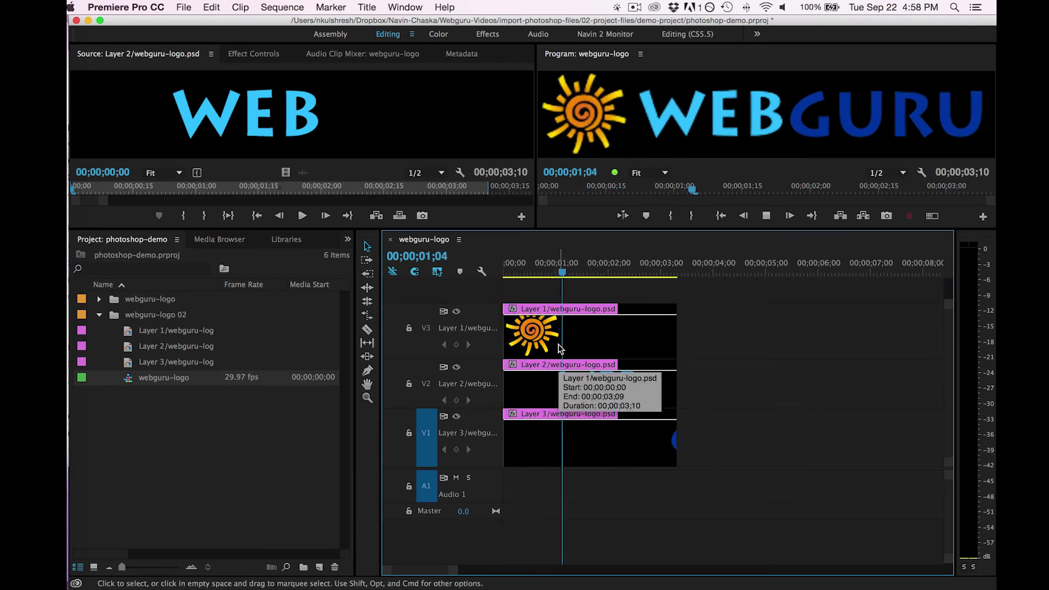
pyautogui.press('space')
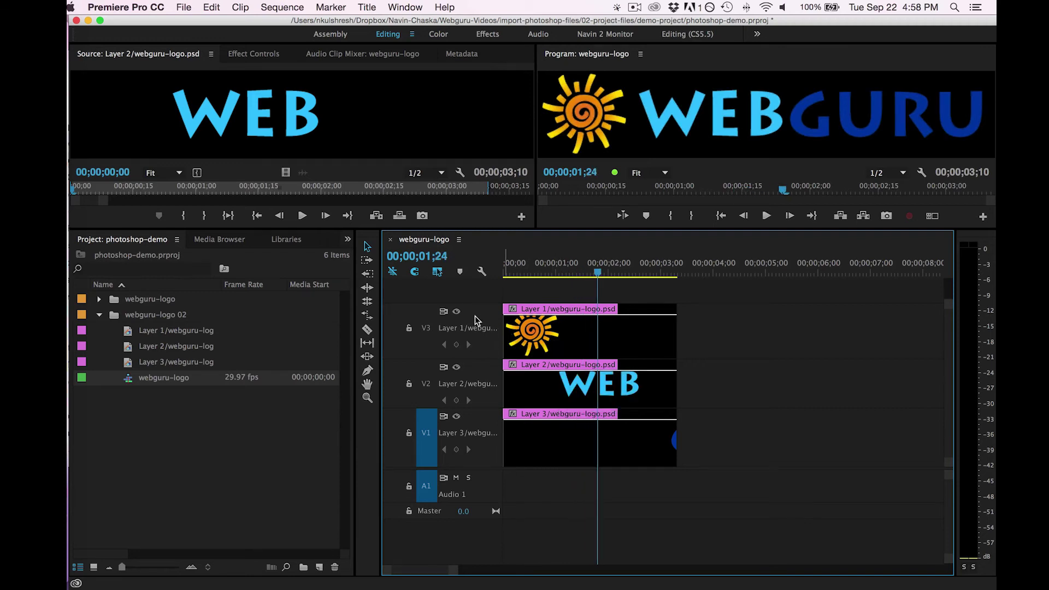
# - Hide the sun, WEB and GURU tracks one by one, then show them again
pyautogui.click(457, 311)
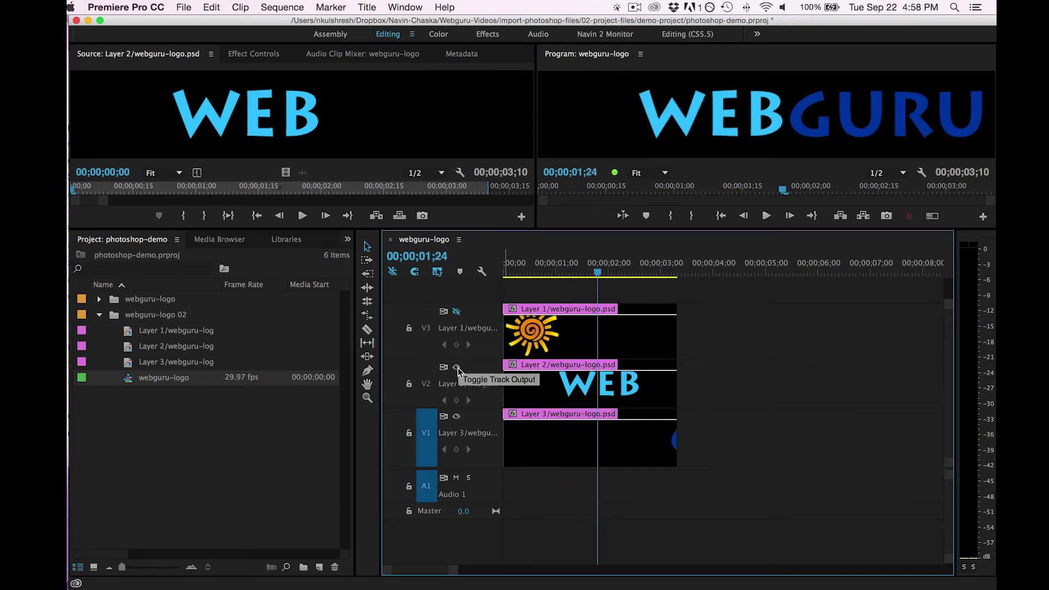
pyautogui.click(456, 366)
pyautogui.click(456, 417)
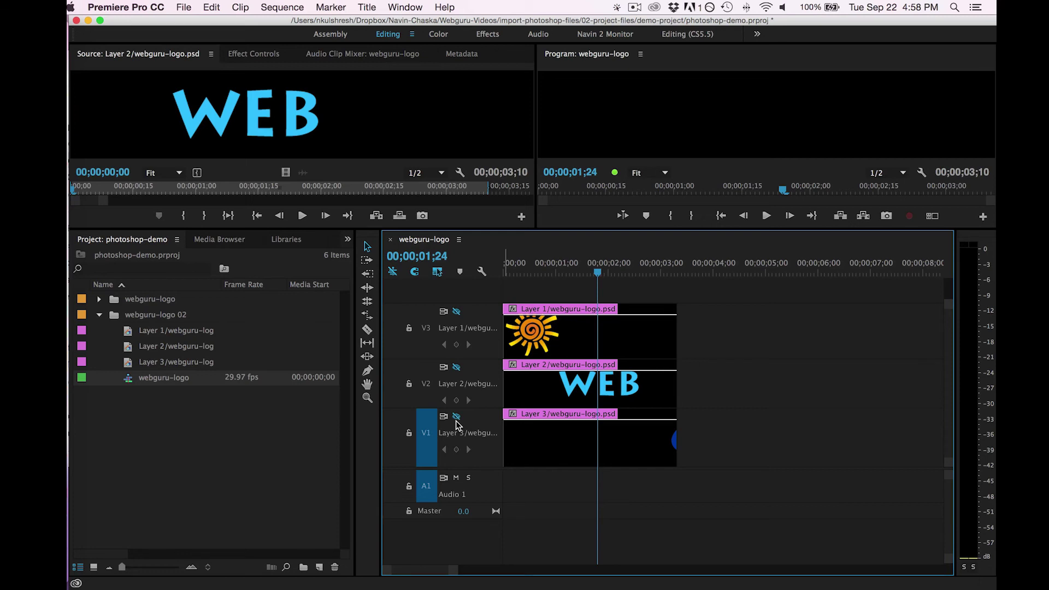
pyautogui.click(457, 417)
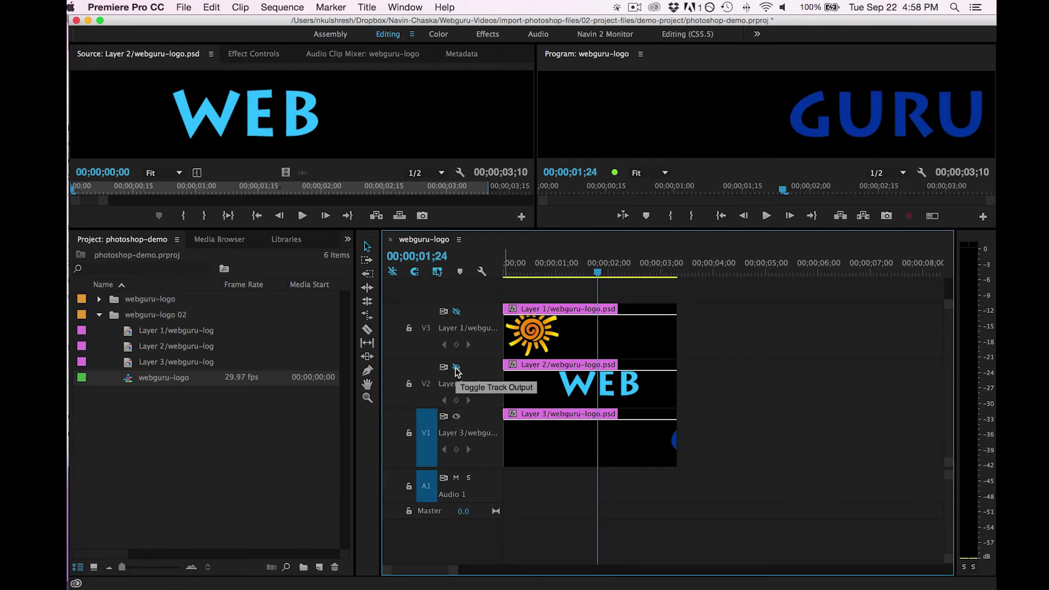
pyautogui.click(457, 368)
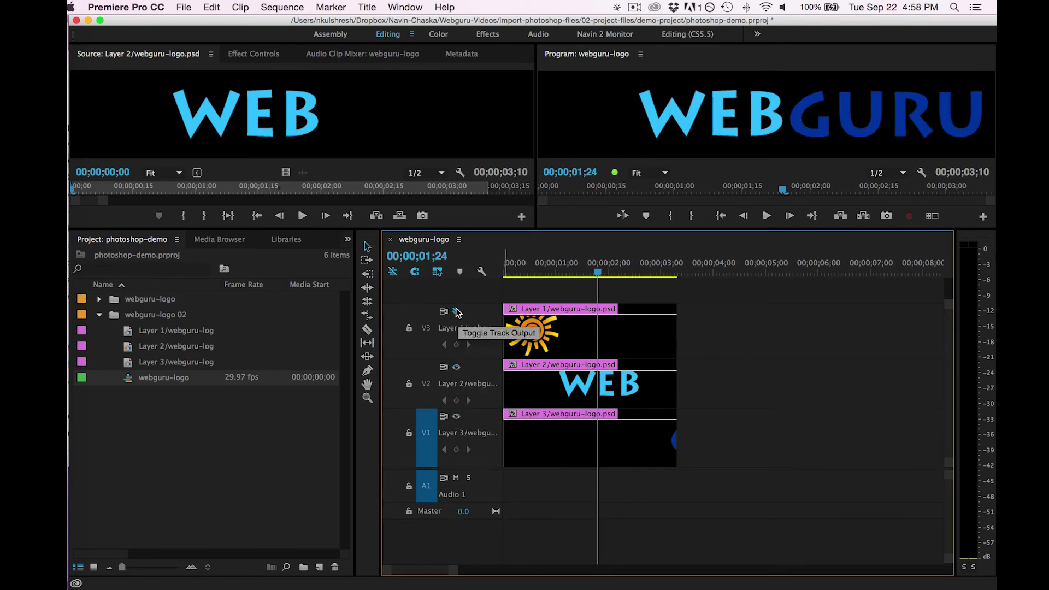
pyautogui.click(456, 312)
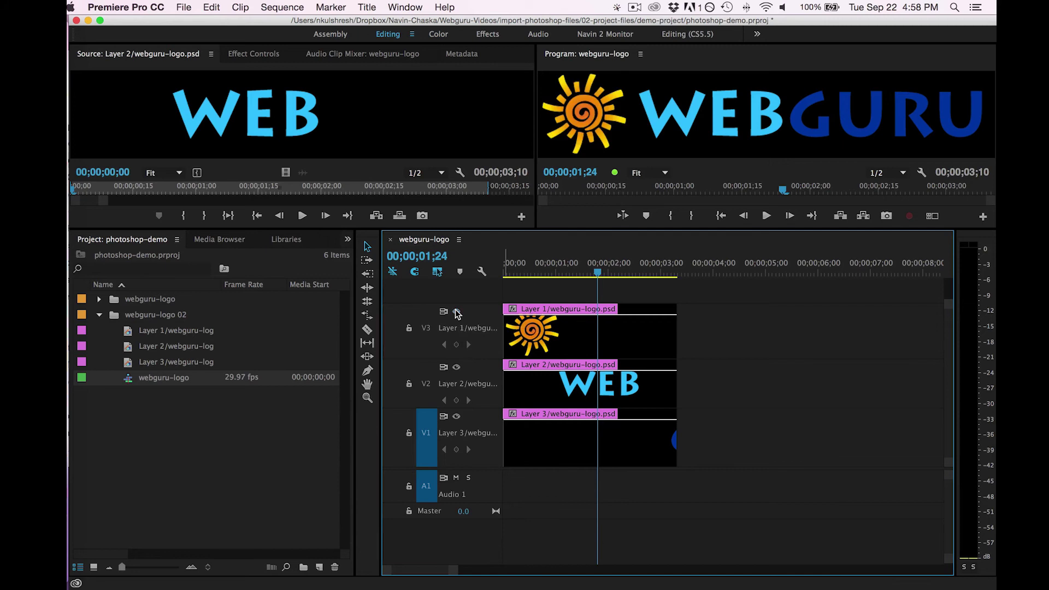
# - Return the playhead to the sequence start and enlarge the monitors above the timeline
pyautogui.click(525, 267)
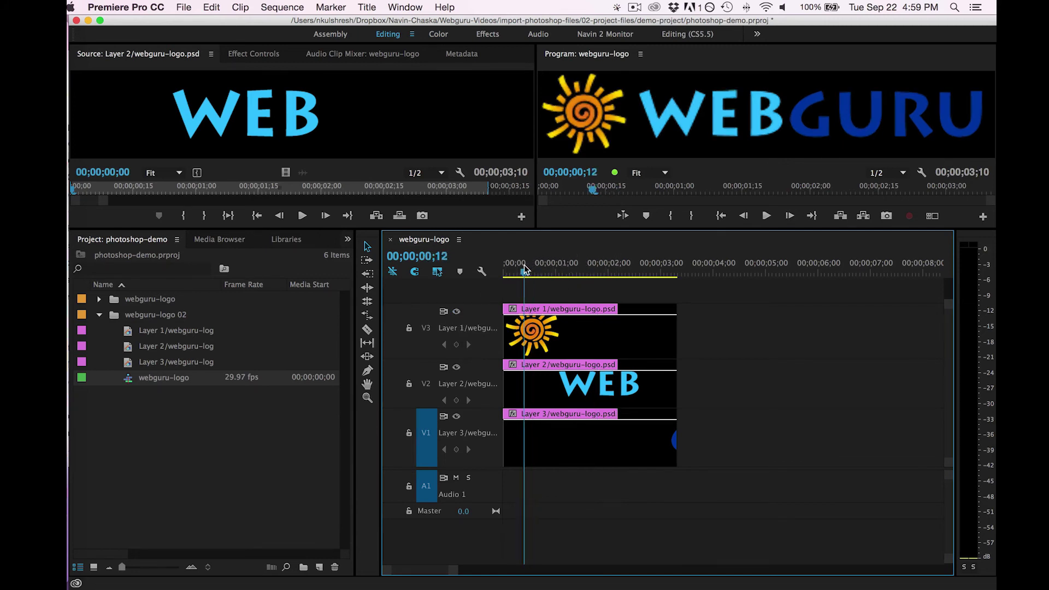
pyautogui.moveTo(524, 268); pyautogui.dragTo(504, 268)
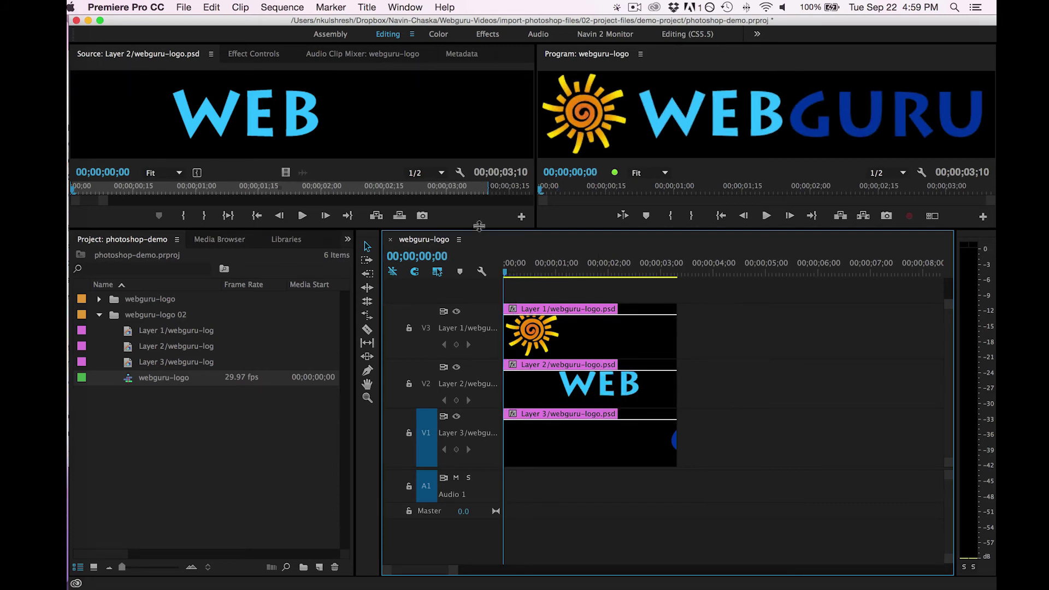
pyautogui.moveTo(479, 230); pyautogui.dragTo(480, 303)
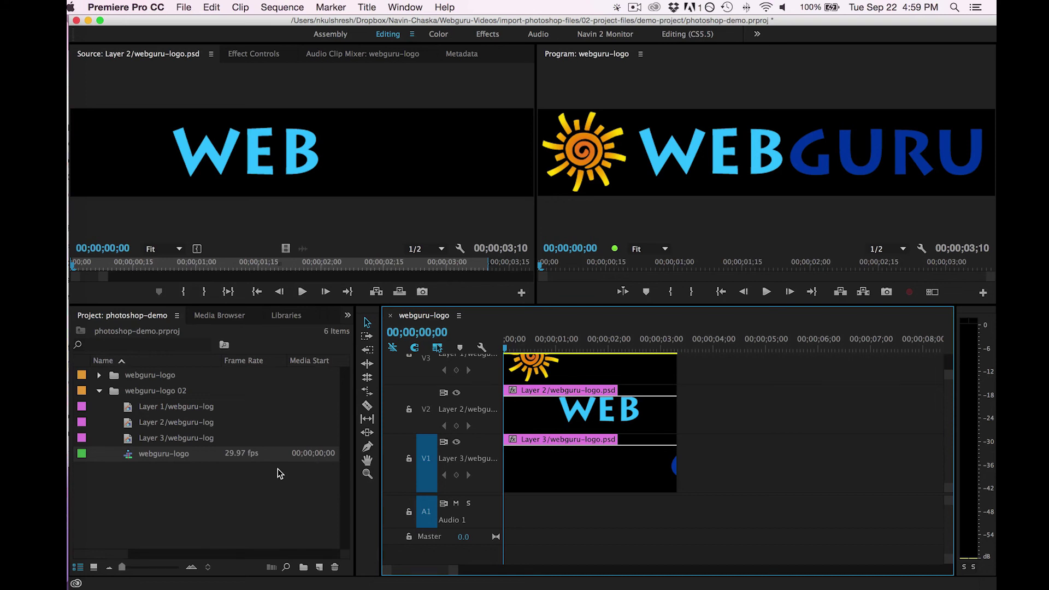
# - Import webguru-logo.psd from the File menu to bring up its layered-file options
pyautogui.click(185, 7)
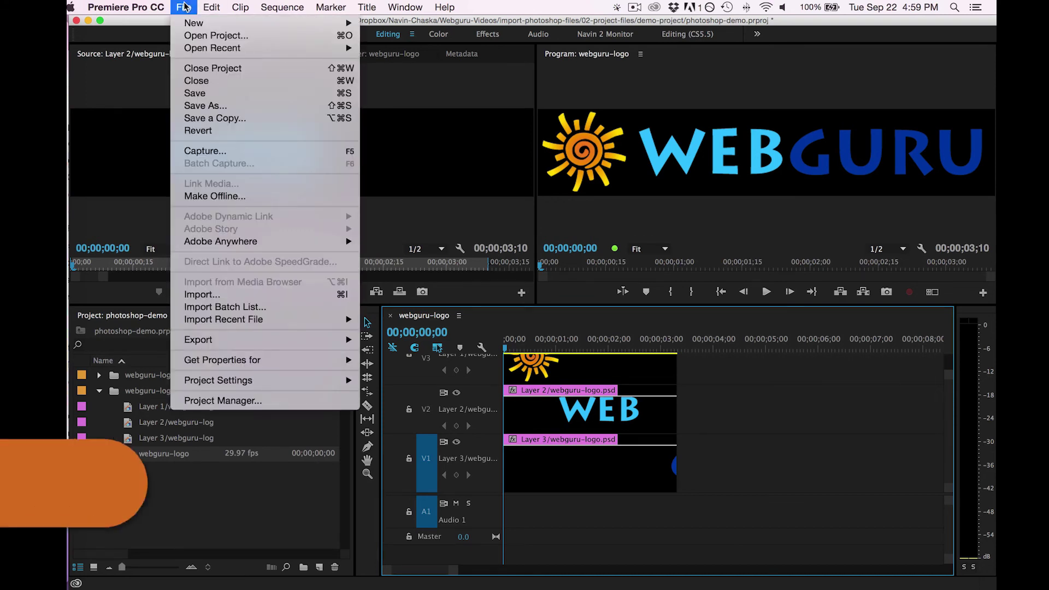
pyautogui.click(221, 295)
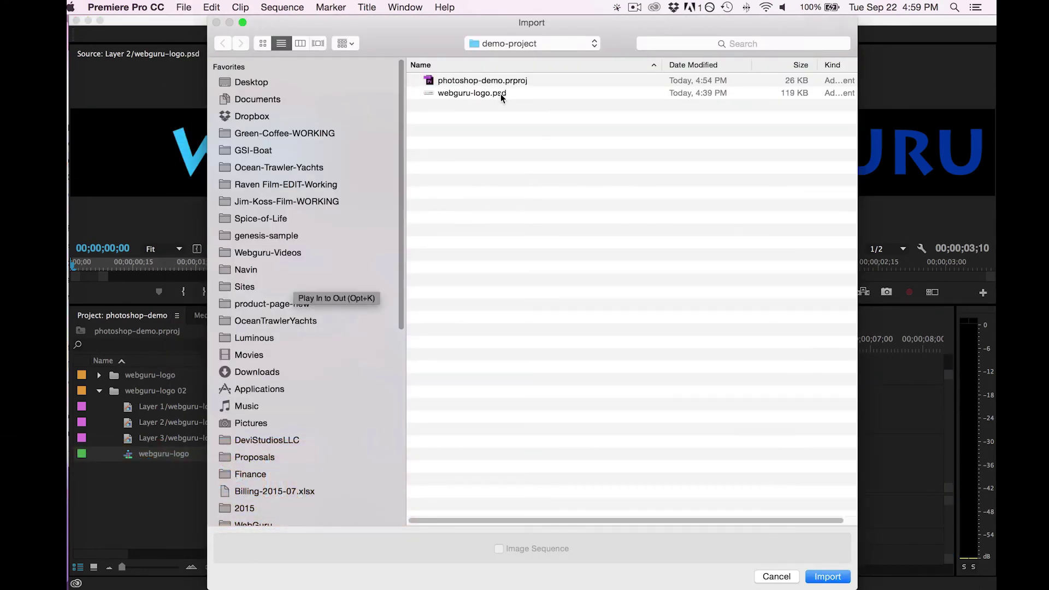
pyautogui.click(479, 96)
pyautogui.doubleClick(479, 96)
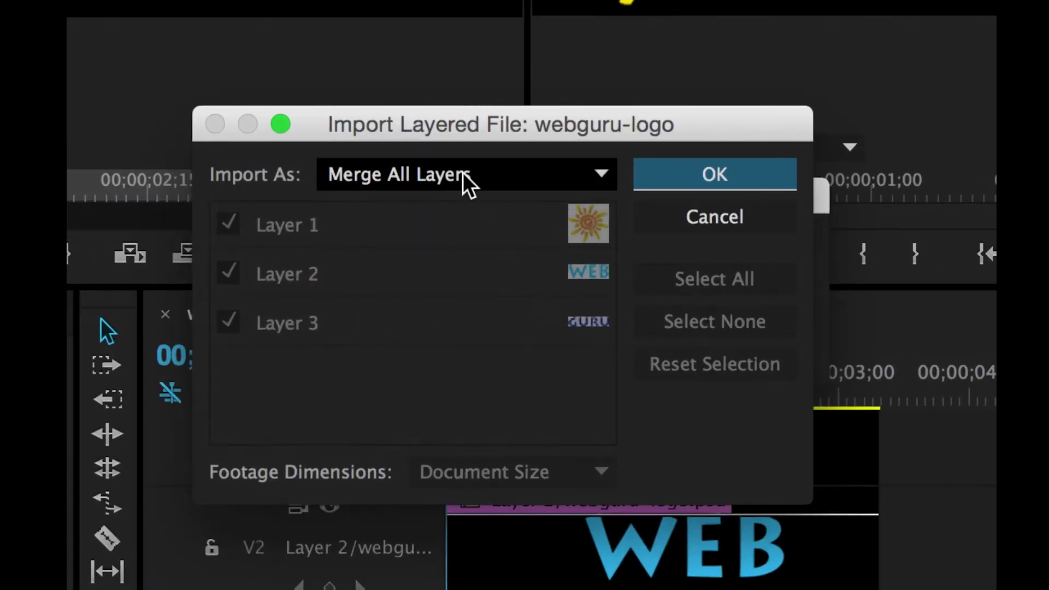
# - Check the Import As choices, keep Merge All Layers, and confirm the layered import
pyautogui.click(583, 186)
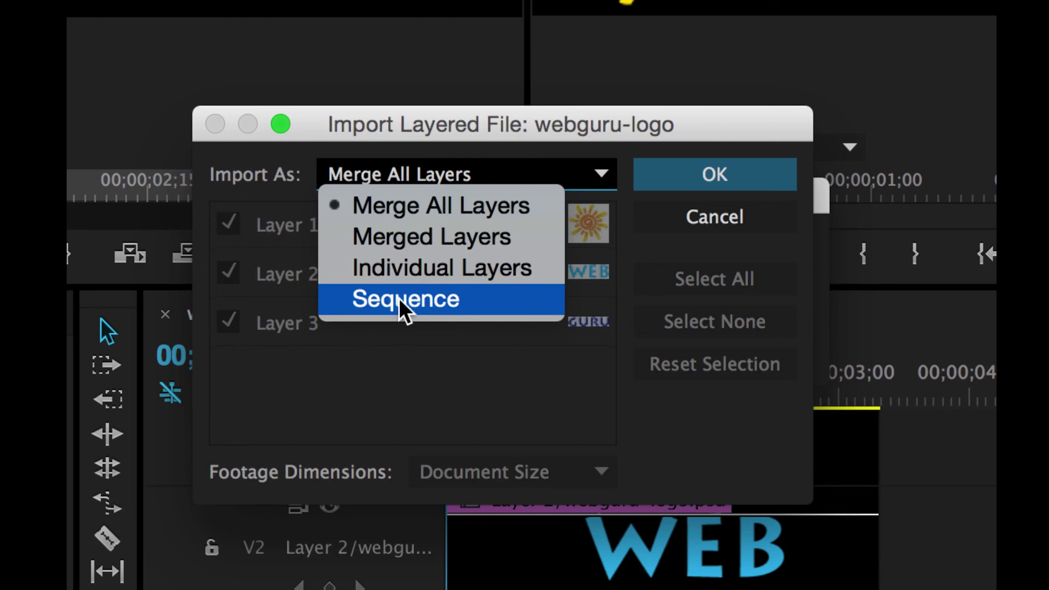
pyautogui.click(718, 182)
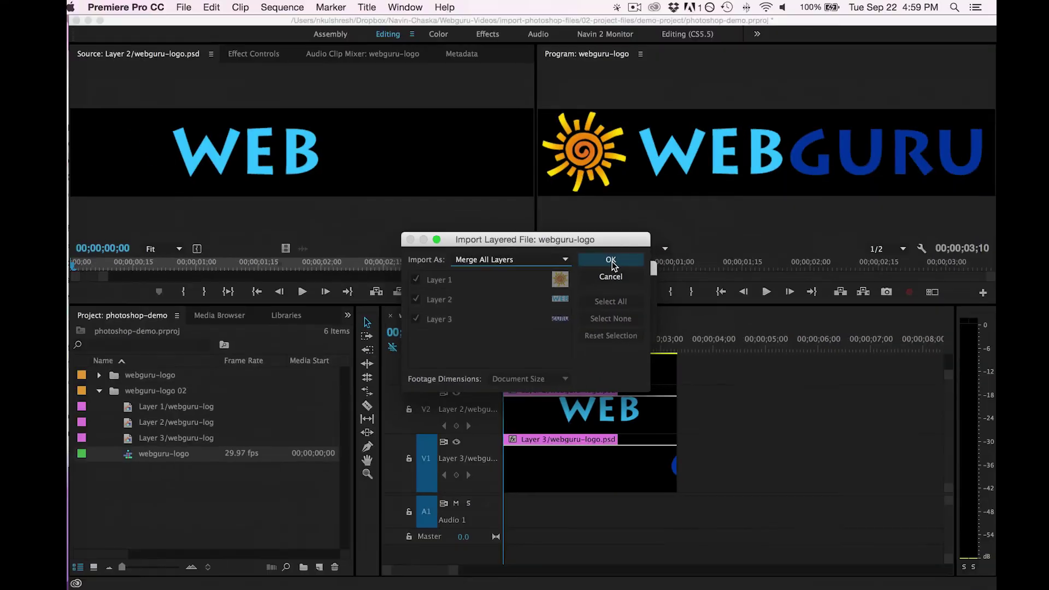
pyautogui.click(612, 265)
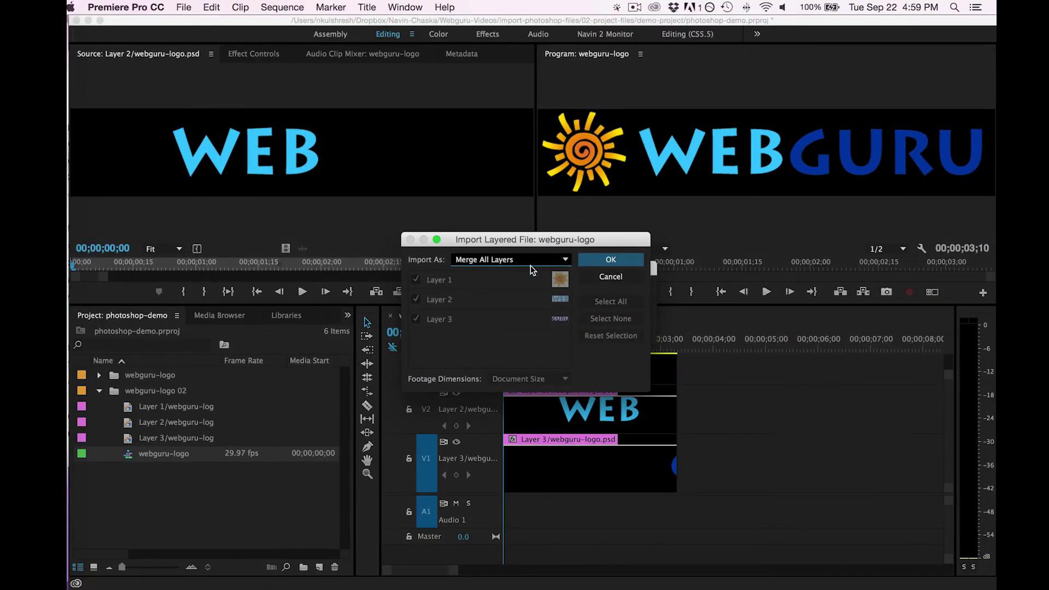